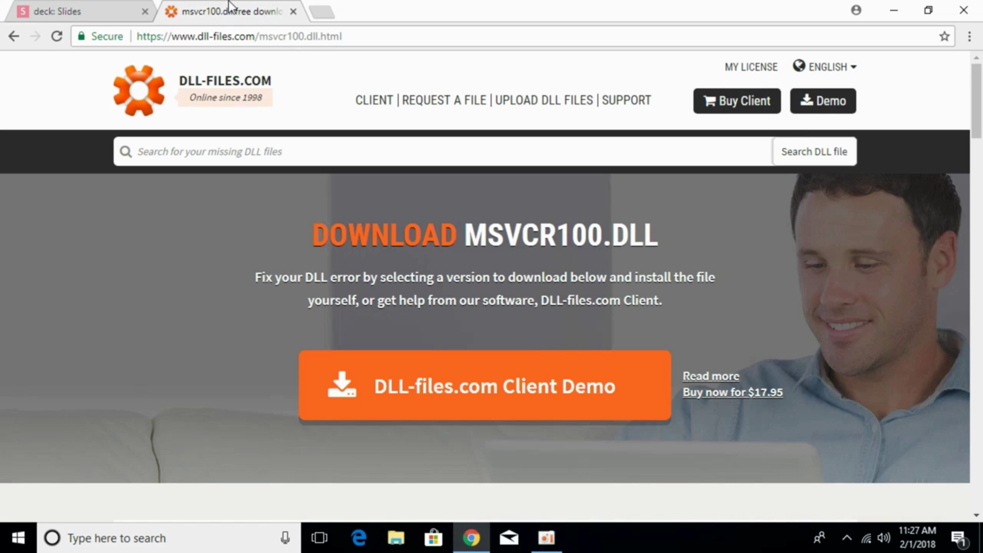
Step: Scroll the msvcr100.dll download page down to the table of 10 available versions
{"action": "left_click", "coordinate": [227, 36]}
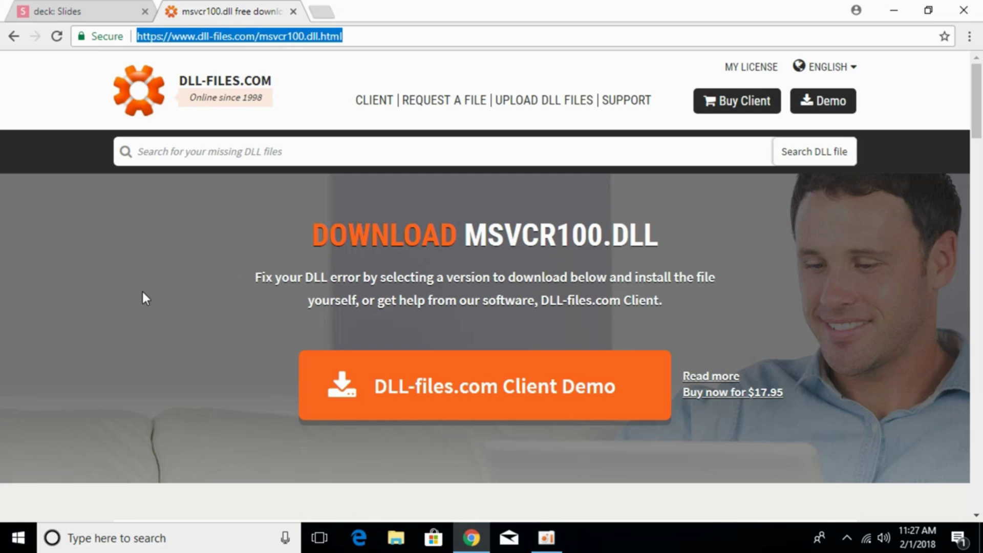
{"action": "scroll", "coordinate": [143, 295], "scroll_direction": "down", "scroll_amount": 3}
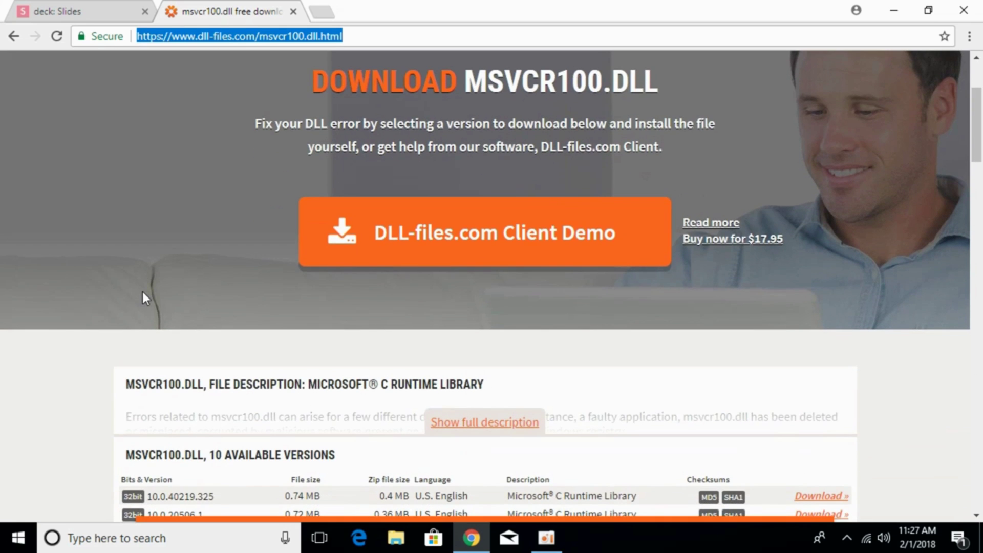
{"action": "scroll", "coordinate": [114, 342], "scroll_direction": "down", "scroll_amount": 6}
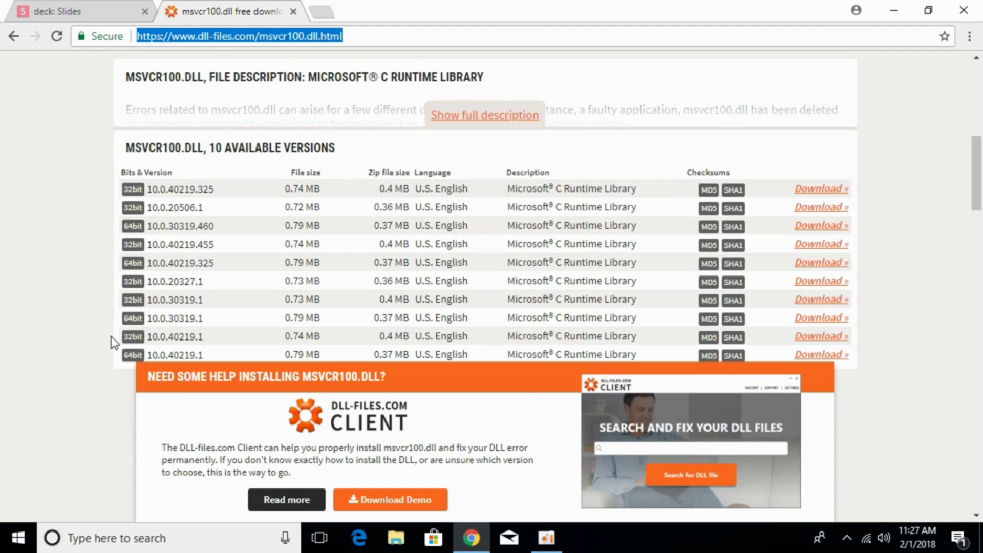
Step: Download the 32-bit msvcr100.dll 10.0.40219.325 as msvcr100.zip in a new tab, then return to the versions list
{"action": "left_click", "coordinate": [231, 191]}
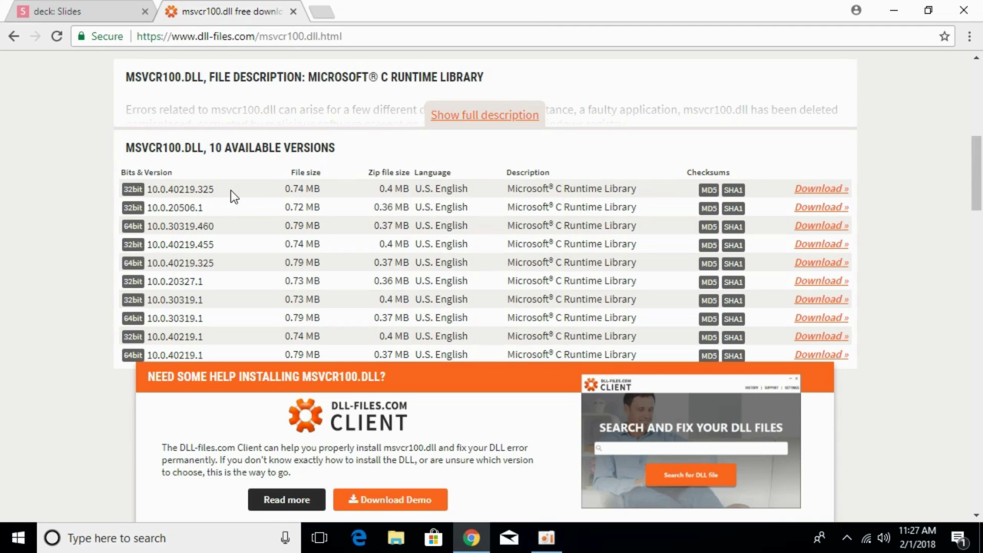
{"action": "left_click_drag", "start_coordinate": [214, 189], "coordinate": [146, 200]}
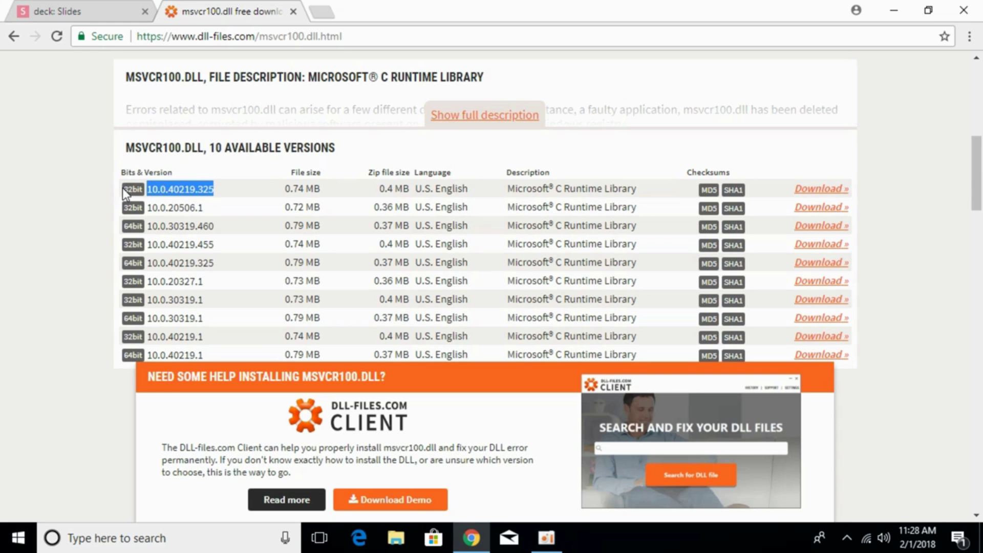
{"action": "left_click", "coordinate": [174, 192]}
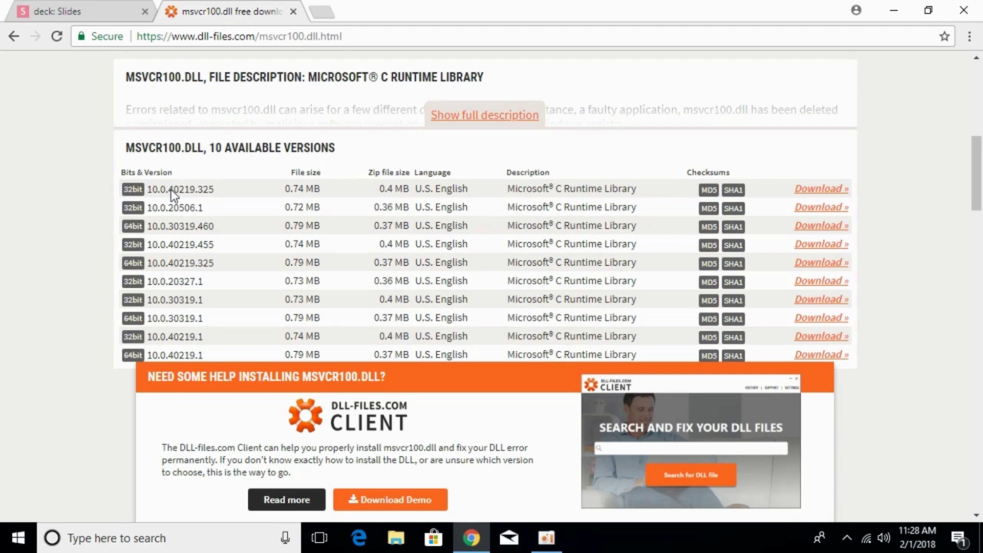
{"action": "right_click", "coordinate": [808, 191]}
{"action": "left_click", "coordinate": [825, 197]}
{"action": "left_click", "coordinate": [383, 9]}
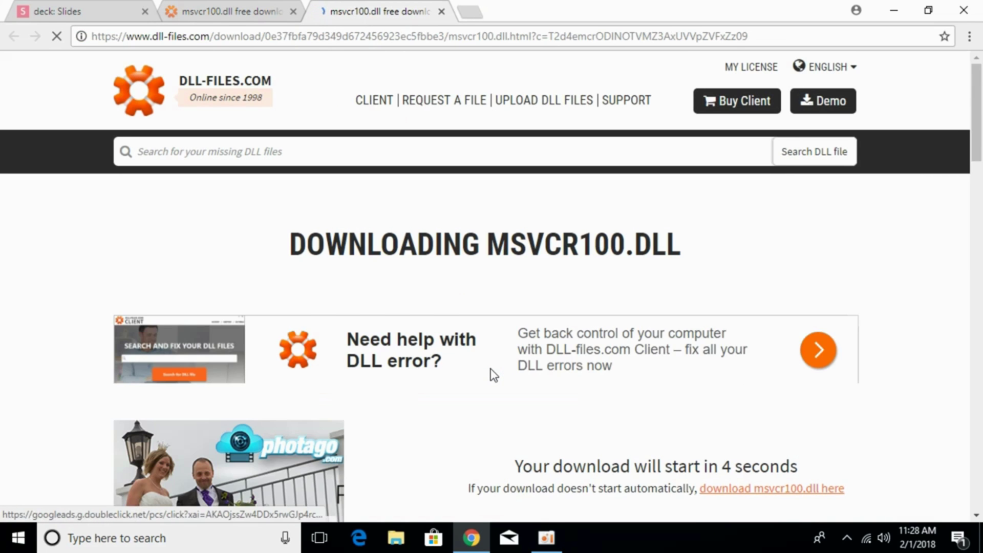
{"action": "scroll", "coordinate": [493, 375], "scroll_direction": "down", "scroll_amount": 5}
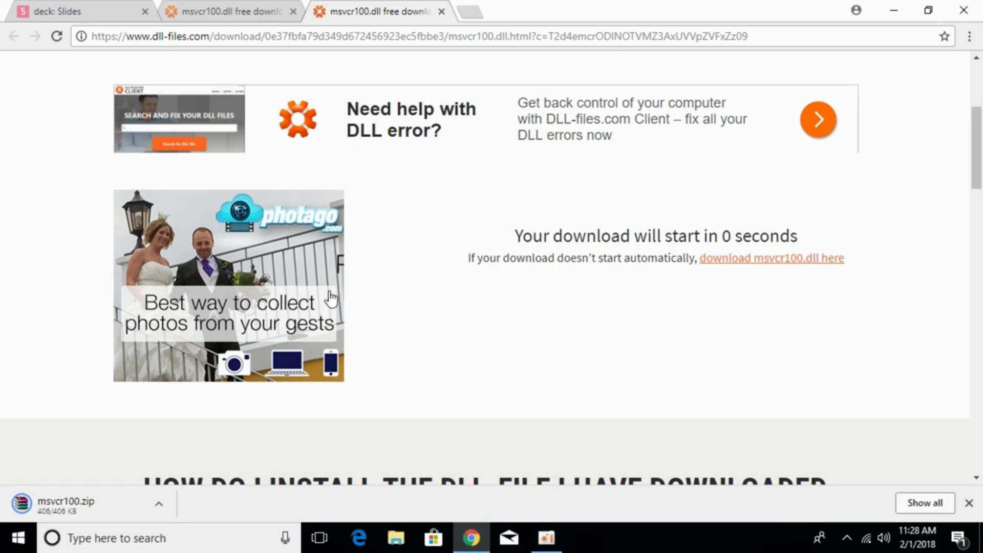
{"action": "left_click", "coordinate": [223, 1]}
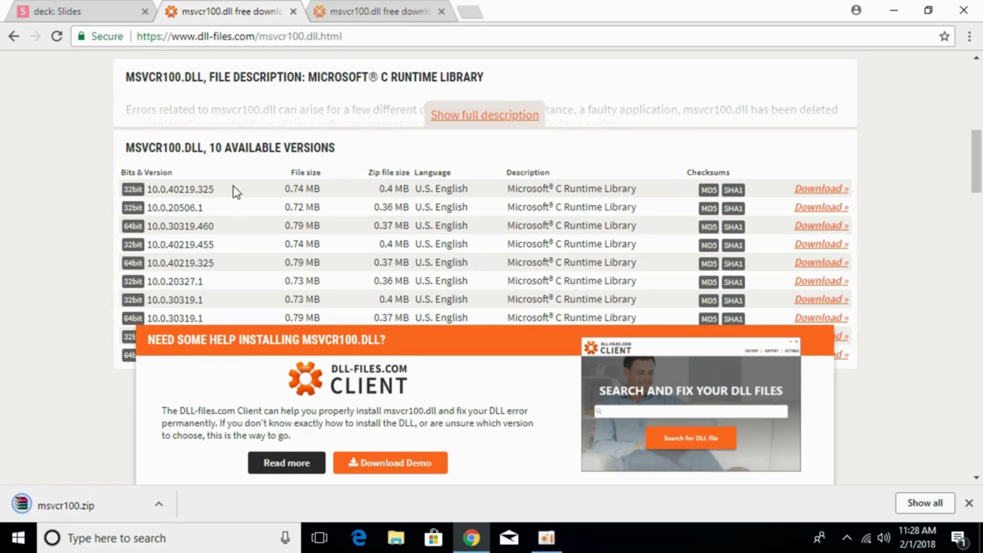
Step: Download the 64-bit msvcr100.dll 10.0.40219.325 in a new tab and close the Opera ad tab
{"action": "left_click_drag", "start_coordinate": [223, 189], "coordinate": [148, 190]}
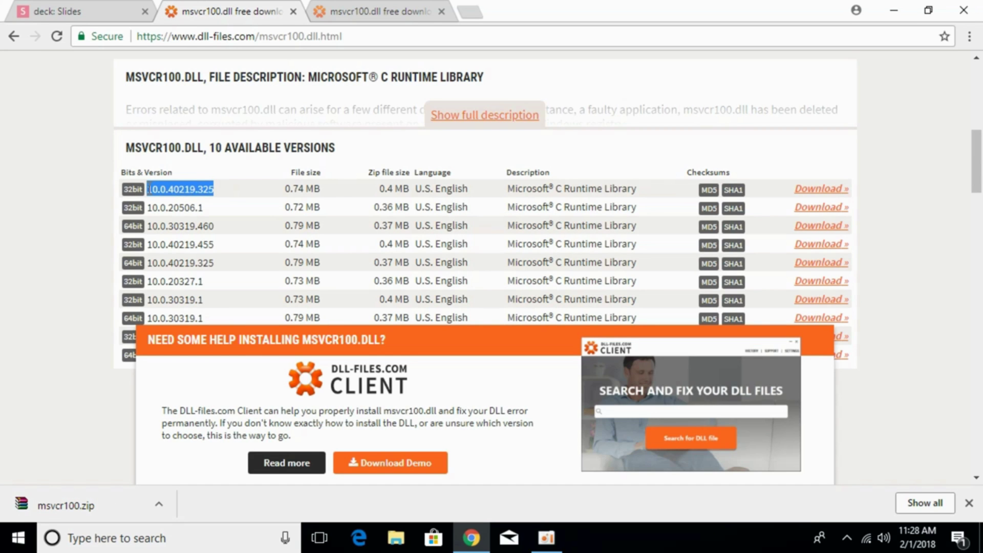
{"action": "left_click_drag", "start_coordinate": [215, 263], "coordinate": [149, 265]}
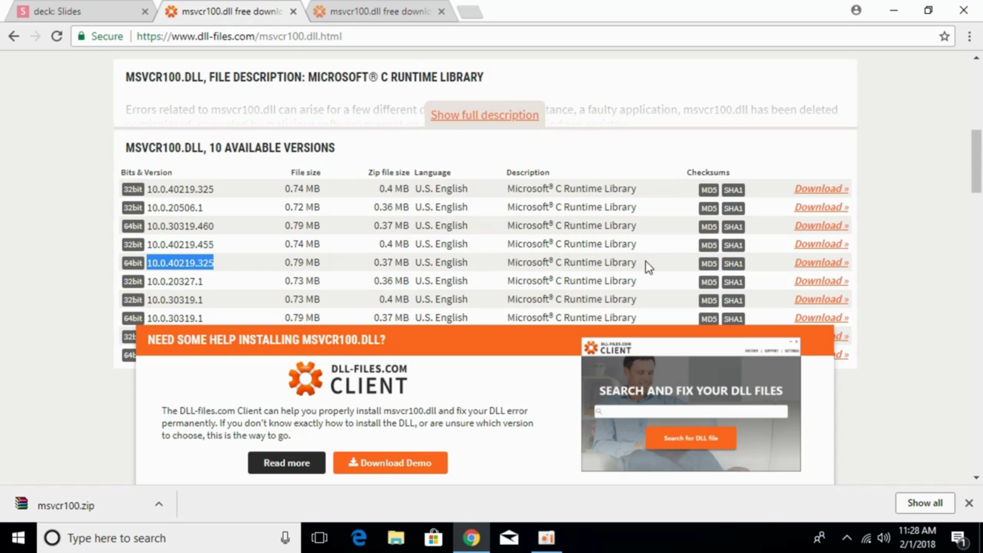
{"action": "right_click", "coordinate": [808, 263]}
{"action": "left_click", "coordinate": [808, 273]}
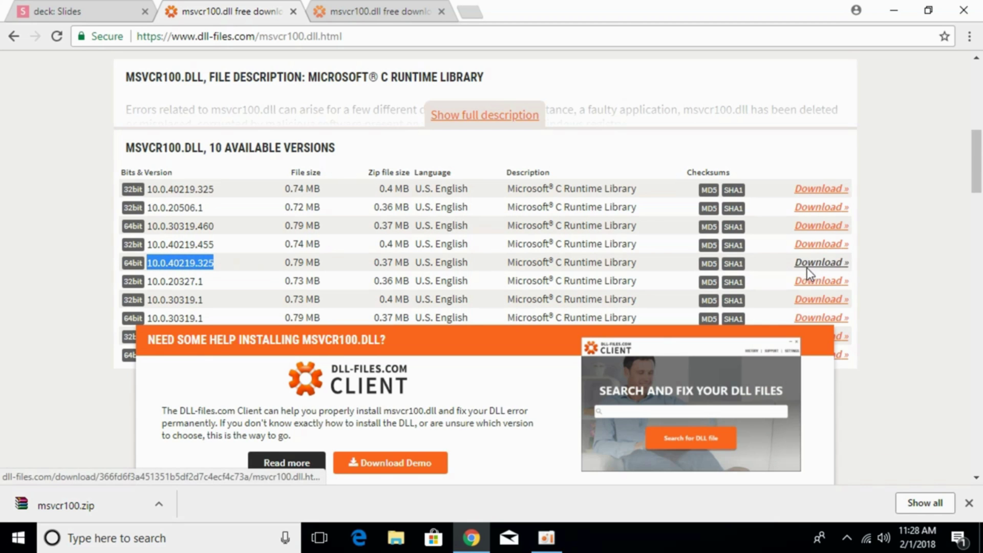
{"action": "left_click", "coordinate": [438, 15]}
{"action": "left_click", "coordinate": [441, 12]}
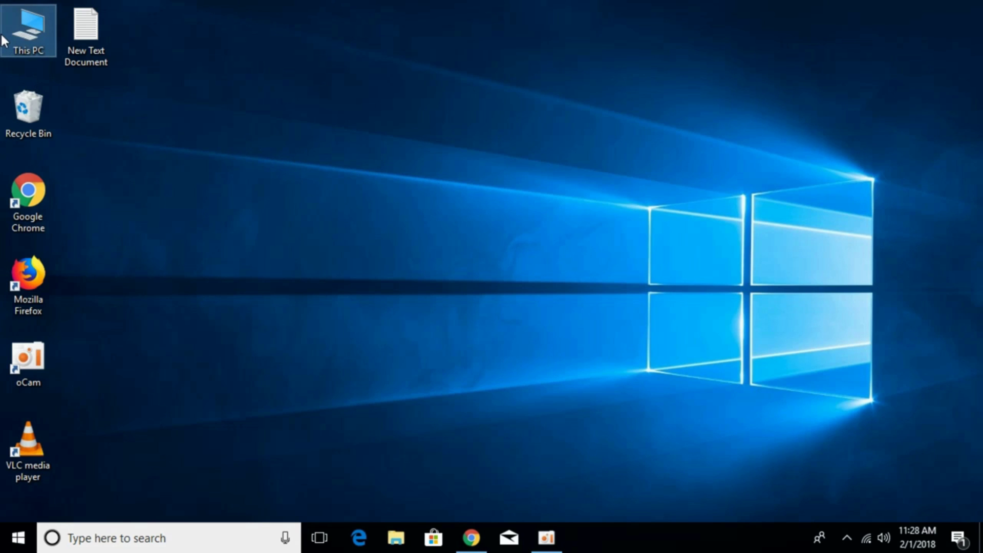
{"action": "right_click", "coordinate": [24, 32]}
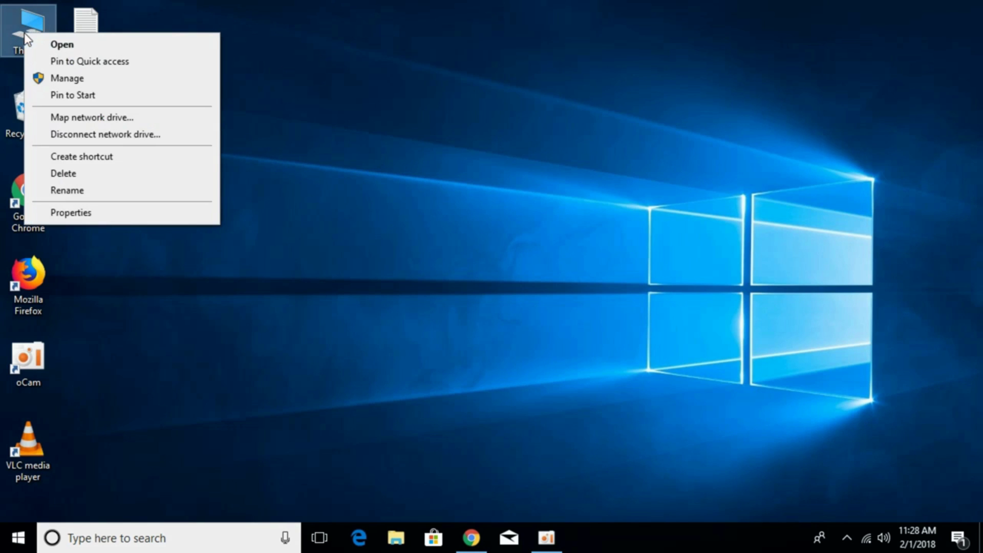
{"action": "left_click", "coordinate": [100, 213]}
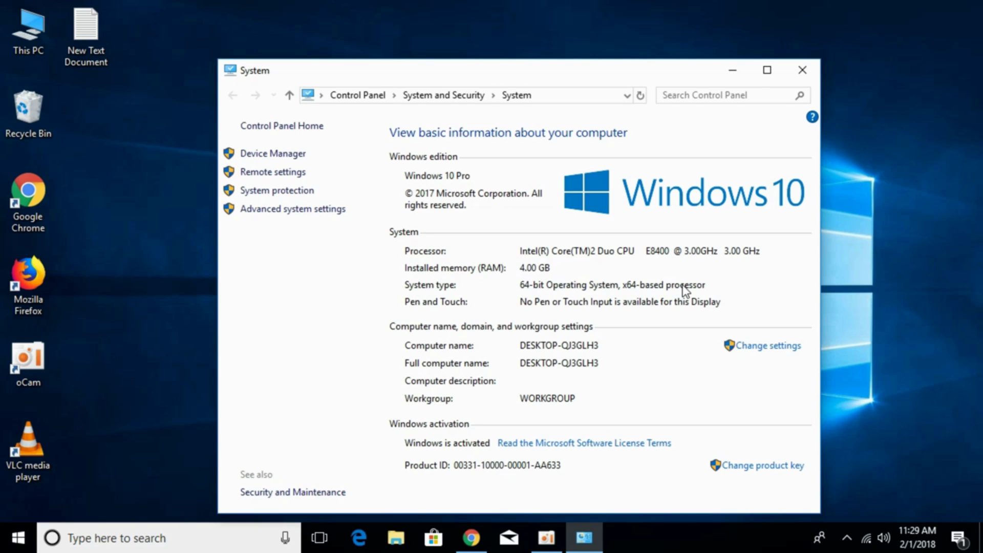
{"action": "left_click", "coordinate": [800, 71]}
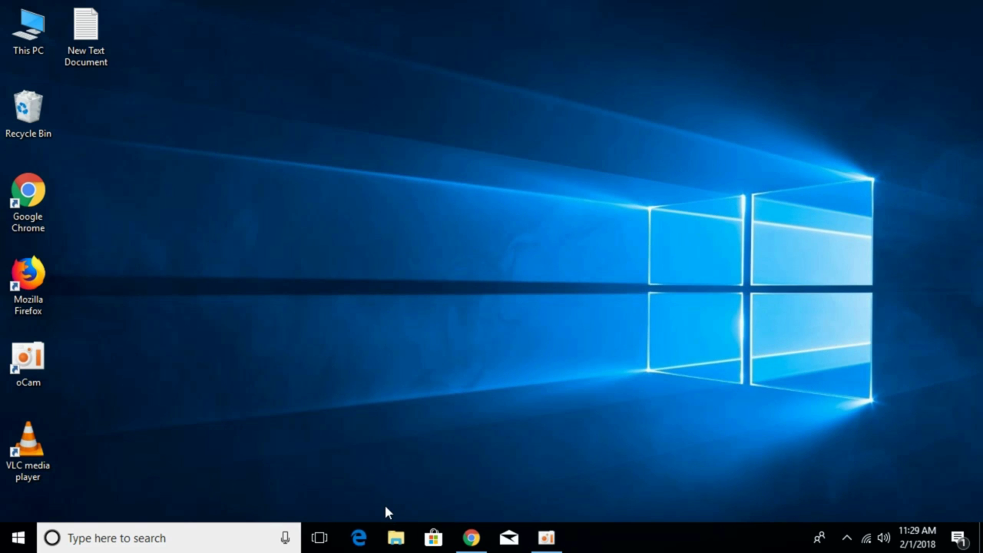
Step: In Downloads, extract msvcr100.zip with WinRAR to its suggested msvcr100 folder
{"action": "left_click", "coordinate": [396, 538]}
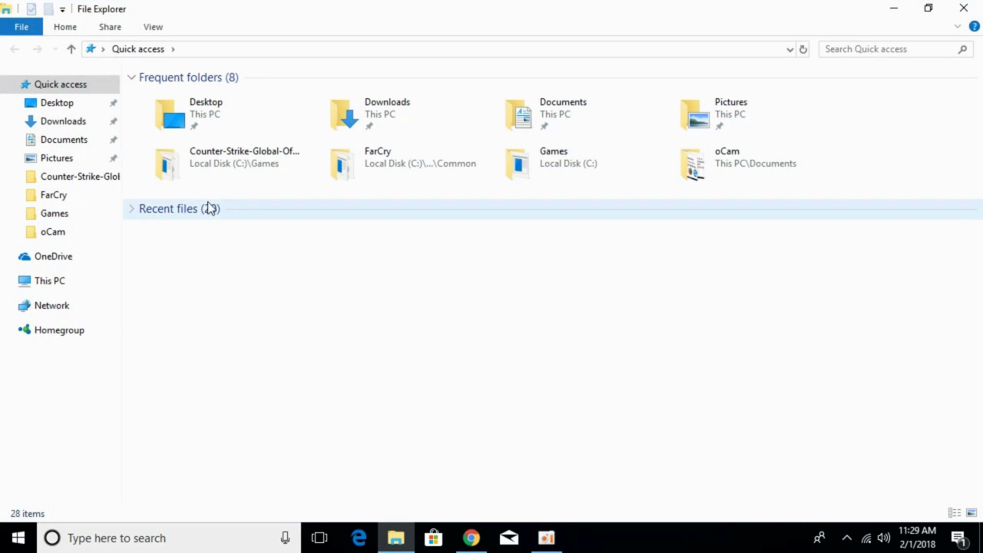
{"action": "left_click", "coordinate": [86, 121]}
{"action": "left_click_drag", "start_coordinate": [176, 174], "coordinate": [244, 146]}
{"action": "left_click", "coordinate": [367, 304]}
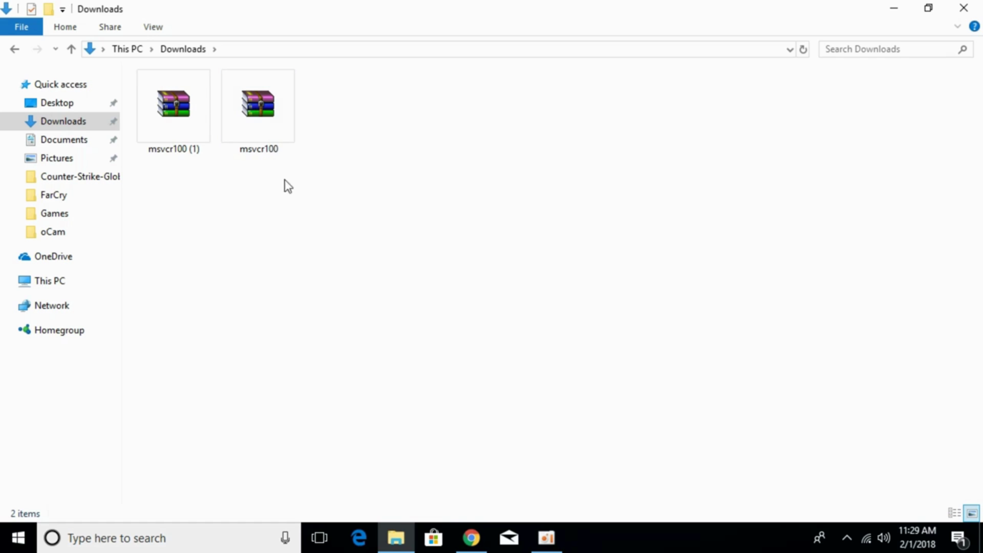
{"action": "double_click", "coordinate": [269, 139]}
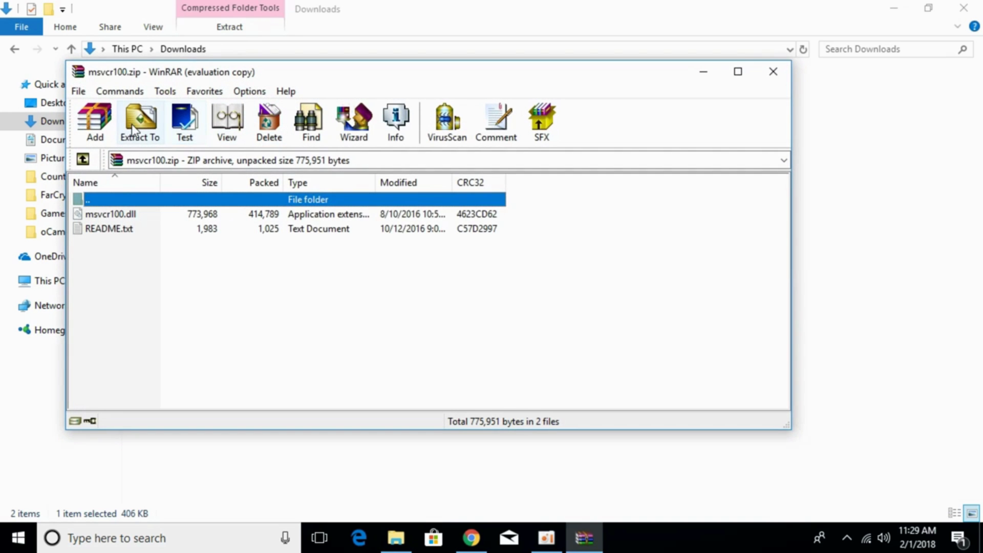
{"action": "left_click", "coordinate": [132, 124]}
{"action": "left_click", "coordinate": [487, 414]}
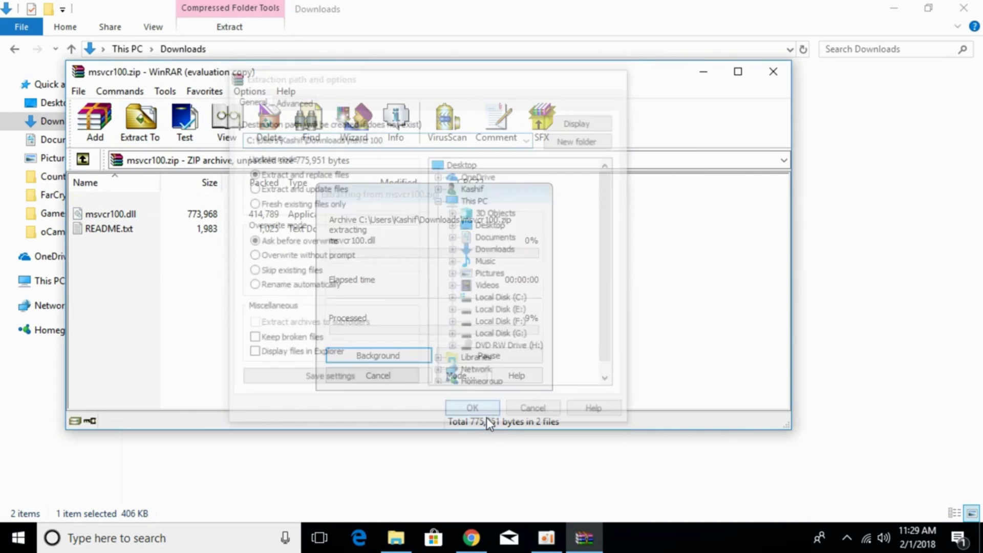
{"action": "left_click", "coordinate": [789, 74]}
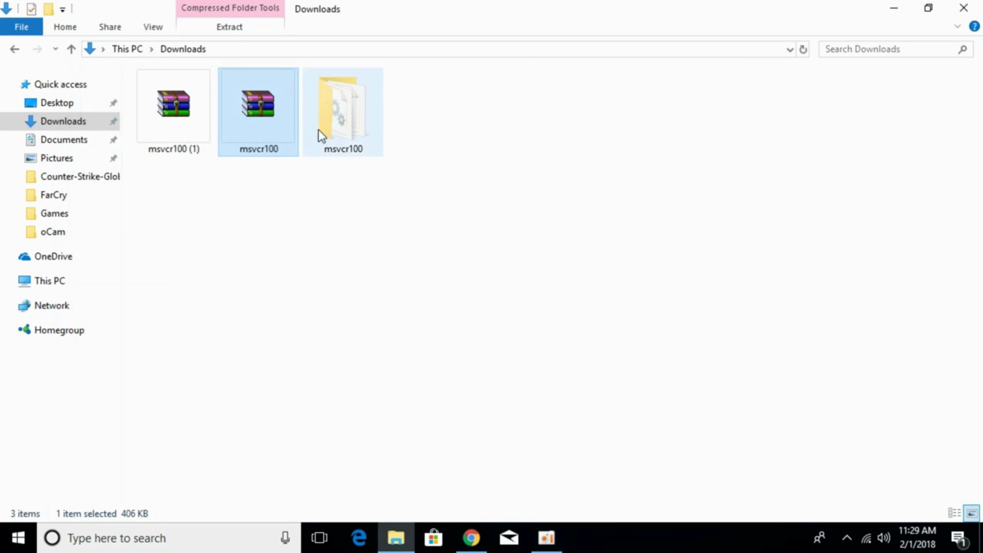
Step: Extract msvcr100 (1).zip with WinRAR into its own msvcr100 (1) folder
{"action": "double_click", "coordinate": [174, 120]}
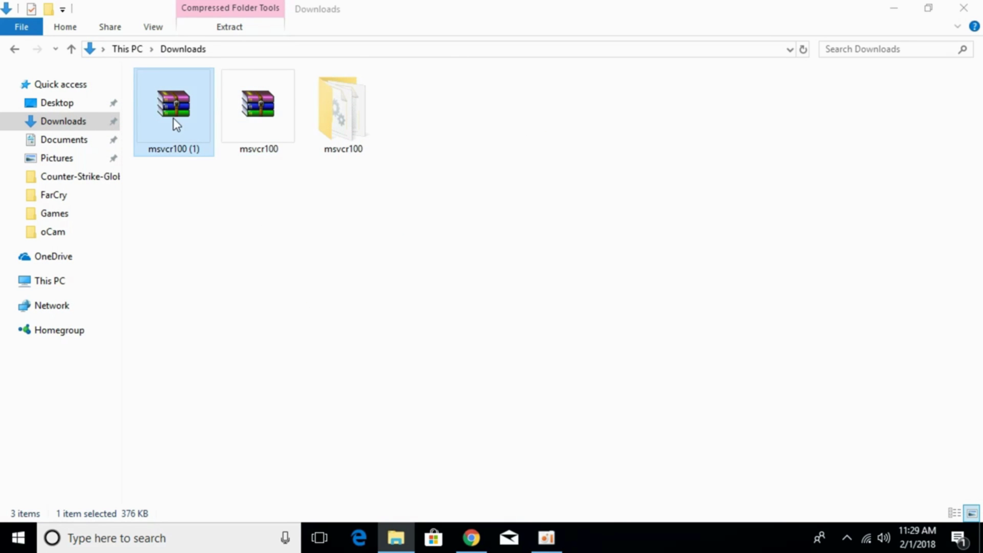
{"action": "left_click", "coordinate": [140, 123]}
{"action": "left_click", "coordinate": [467, 413]}
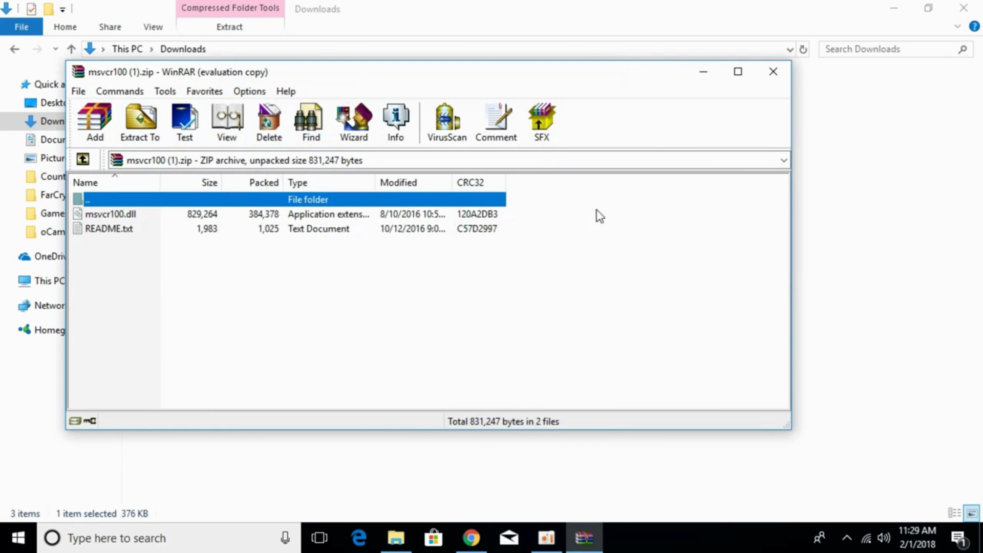
{"action": "left_click", "coordinate": [772, 72]}
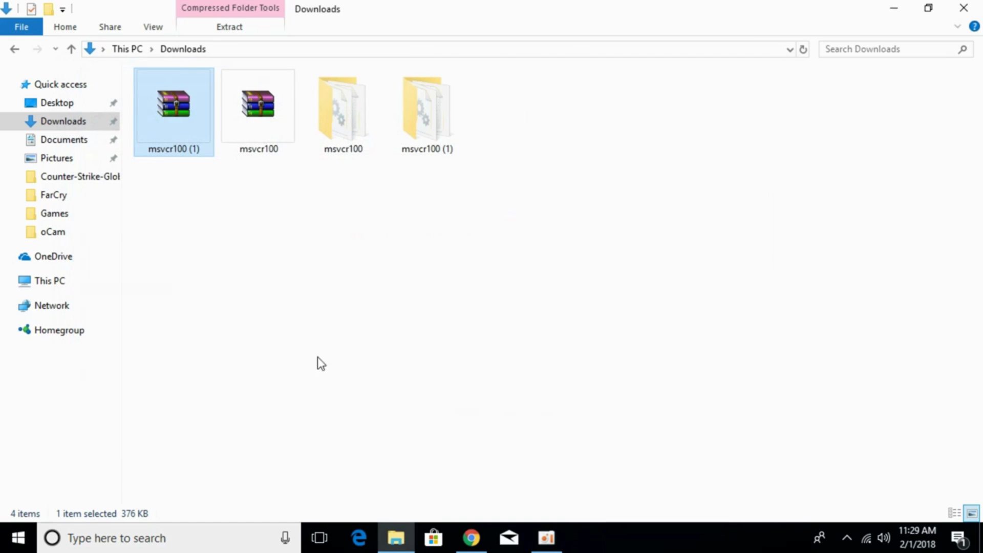
{"action": "left_click", "coordinate": [298, 255]}
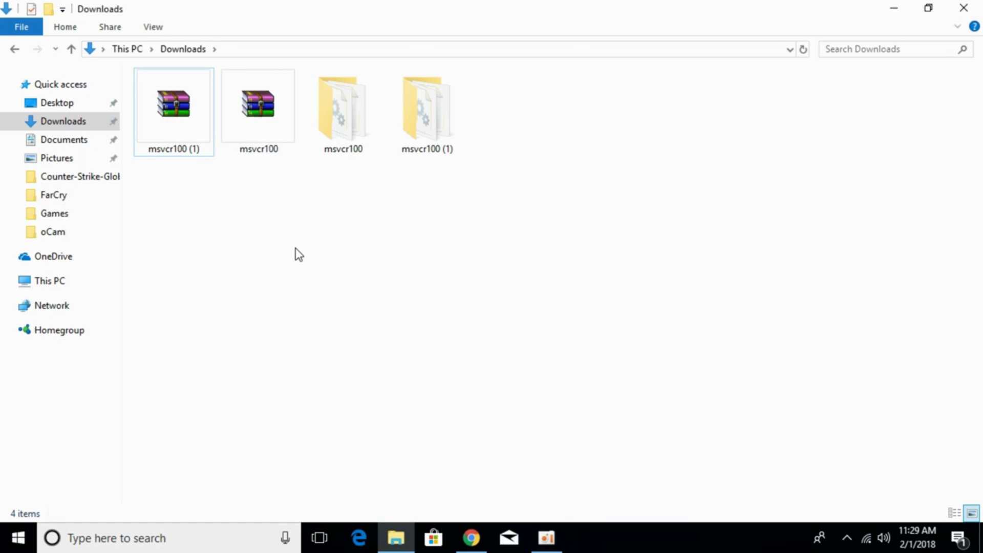
Step: Copy msvcr100.dll from the extracted msvcr100 folder
{"action": "double_click", "coordinate": [339, 123]}
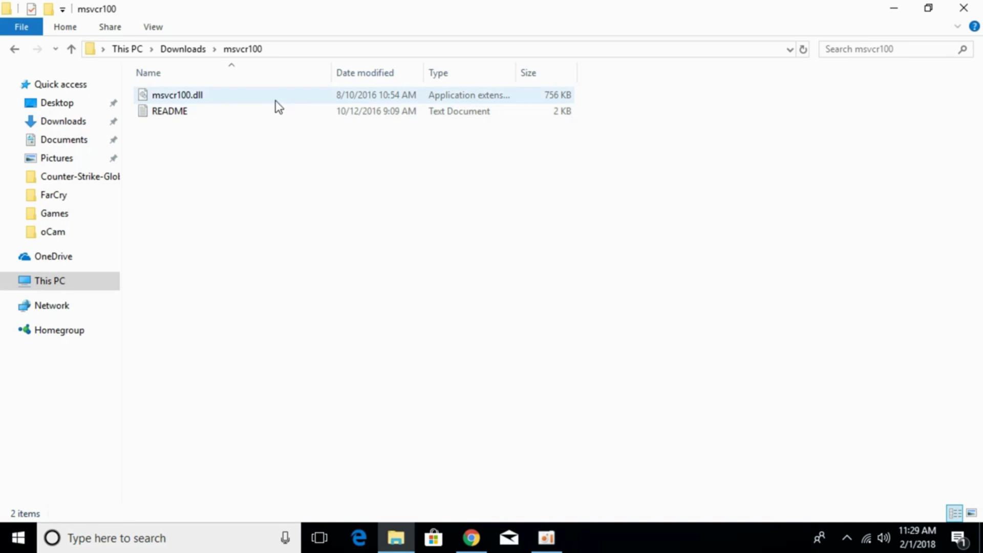
{"action": "left_click", "coordinate": [222, 97]}
{"action": "right_click", "coordinate": [192, 96]}
{"action": "left_click", "coordinate": [270, 310]}
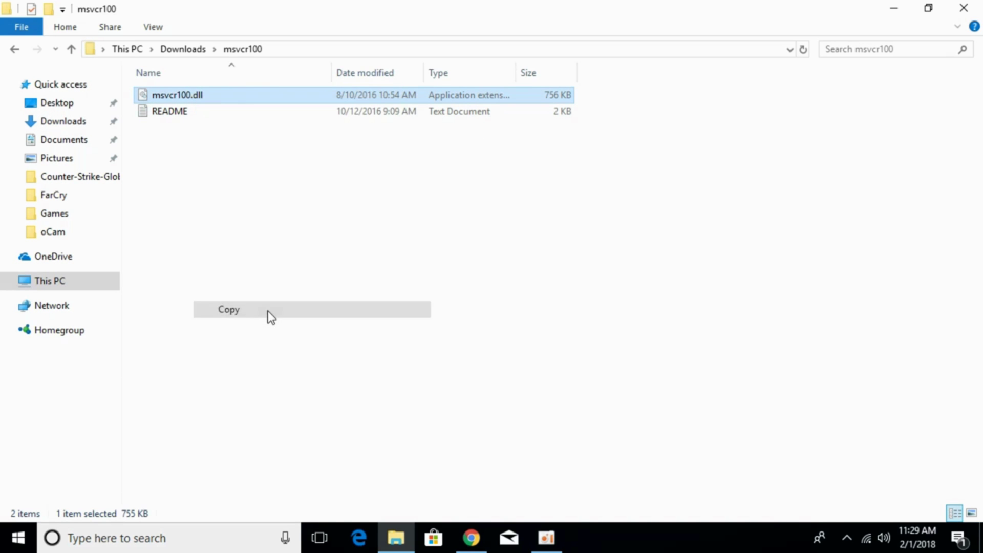
Step: Open C:\Windows\System32 in a second, smaller This PC window
{"action": "right_click", "coordinate": [70, 280]}
{"action": "left_click", "coordinate": [128, 362]}
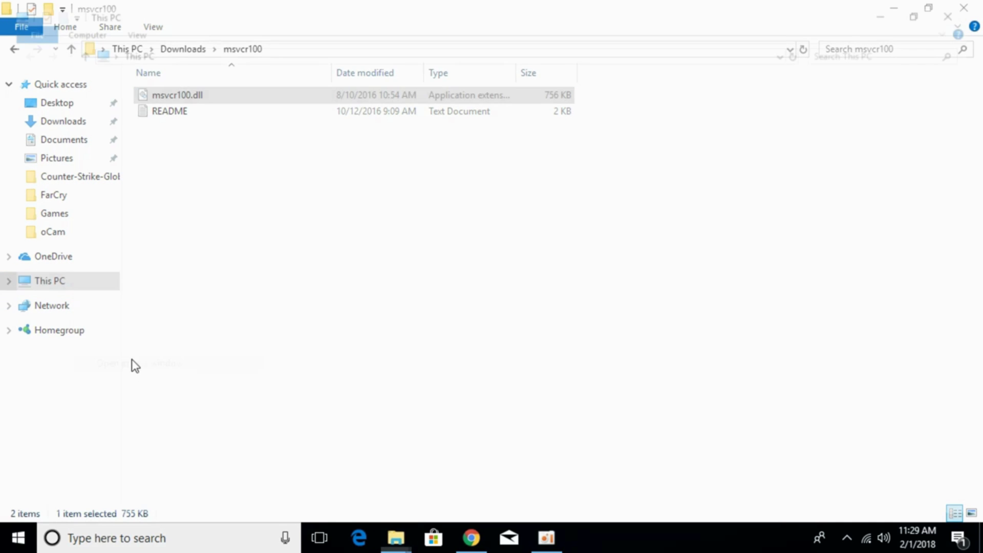
{"action": "left_click", "coordinate": [937, 8]}
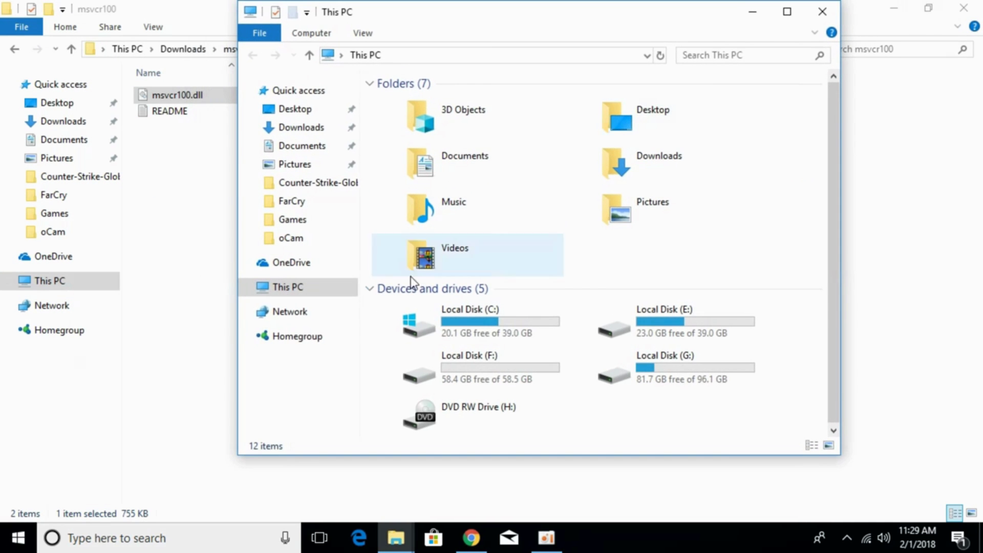
{"action": "double_click", "coordinate": [456, 322]}
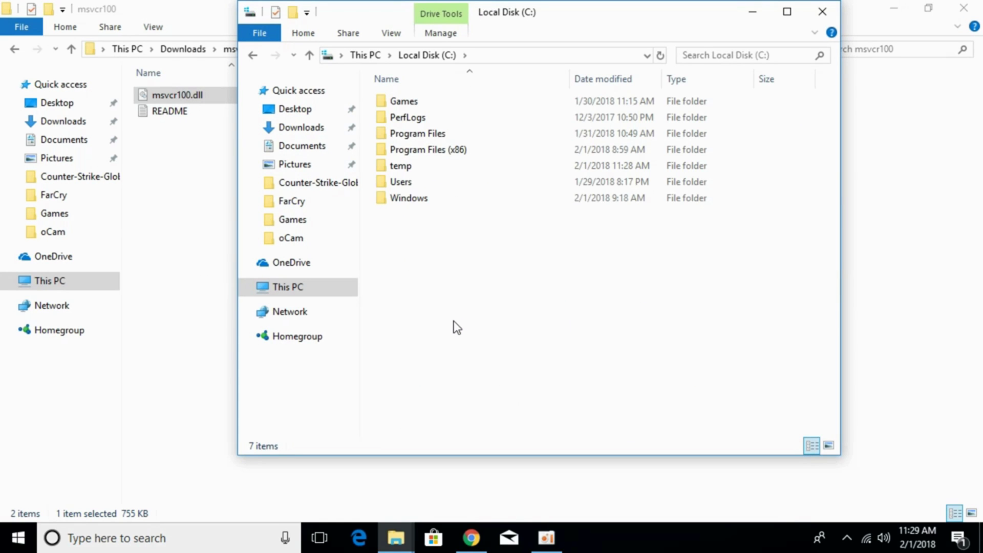
{"action": "double_click", "coordinate": [414, 199]}
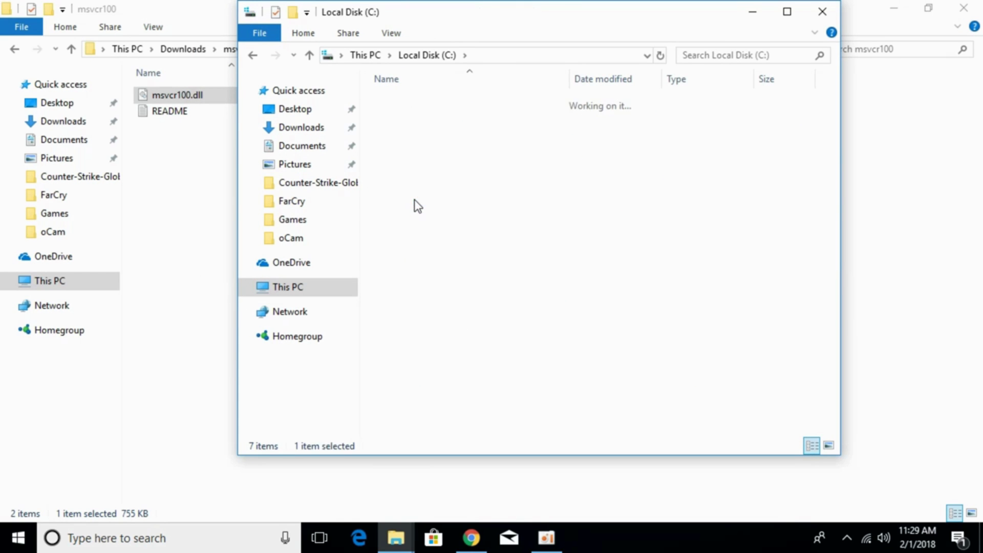
{"action": "scroll", "coordinate": [512, 292], "scroll_direction": "down", "scroll_amount": 6}
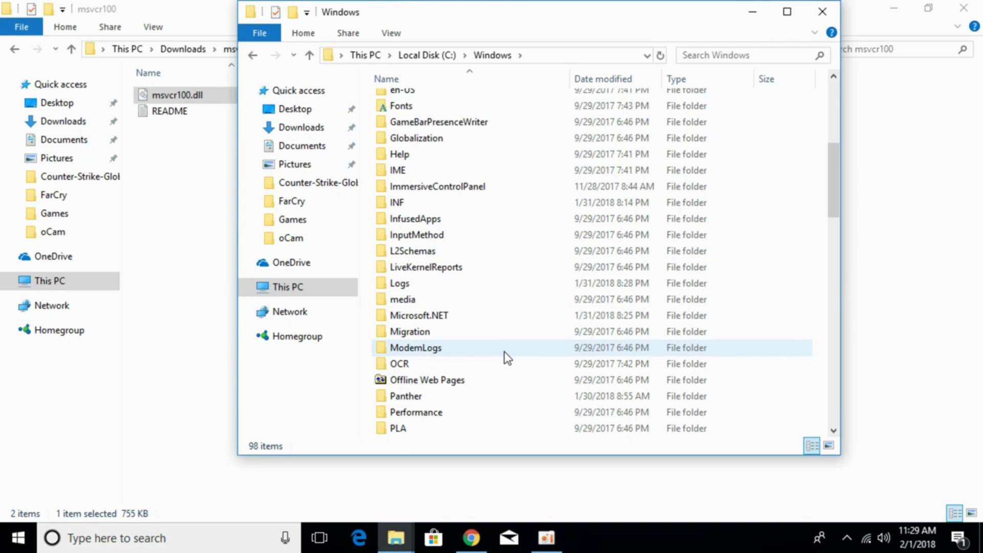
{"action": "scroll", "coordinate": [507, 357], "scroll_direction": "down", "scroll_amount": 7}
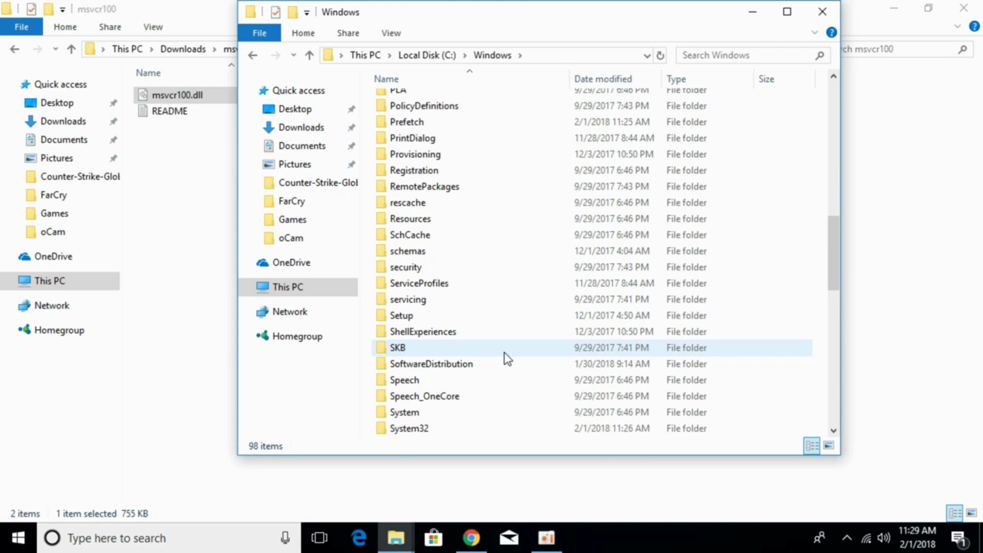
{"action": "scroll", "coordinate": [507, 357], "scroll_direction": "down", "scroll_amount": 2}
{"action": "left_click", "coordinate": [416, 336]}
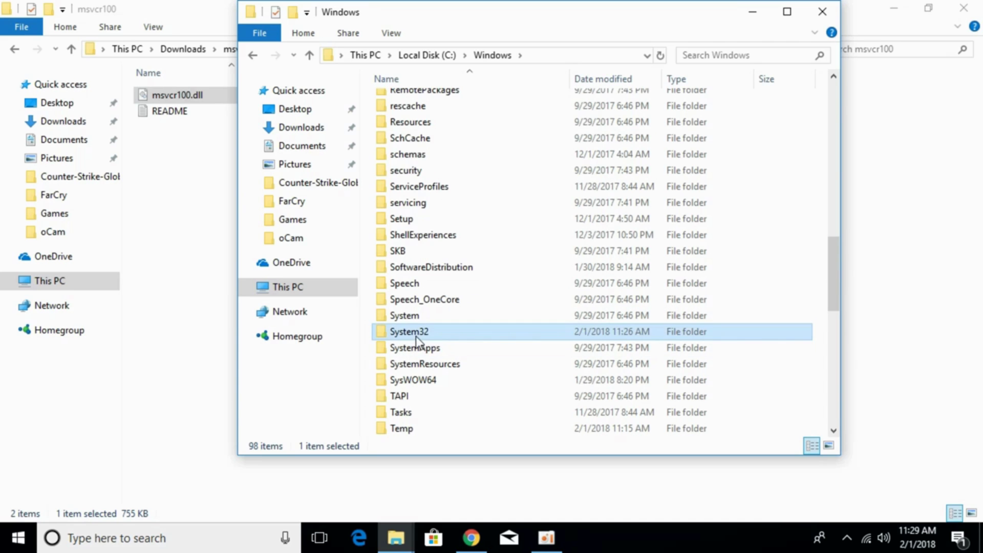
{"action": "double_click", "coordinate": [433, 331]}
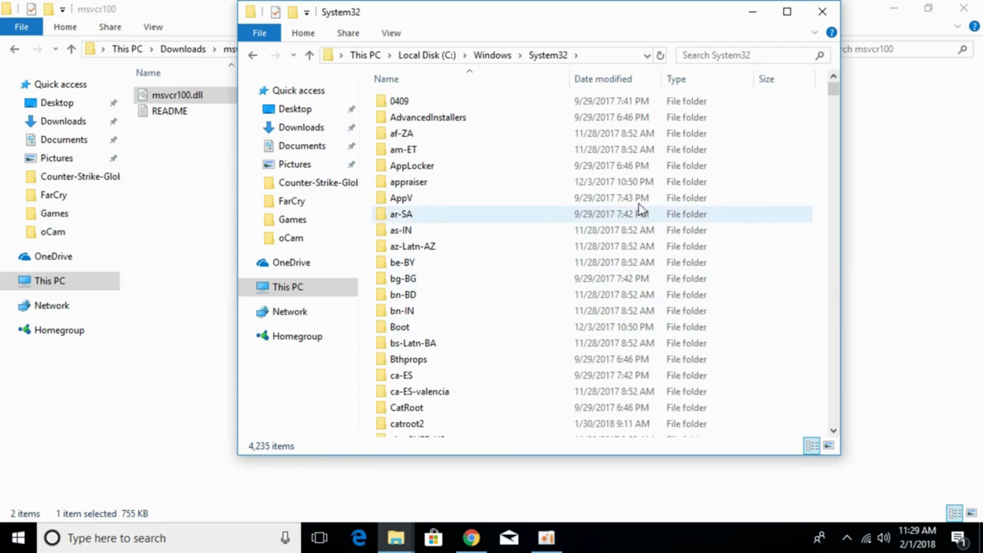
Step: Paste msvcr100.dll into System32 with administrator permission, then go back to C:\Windows
{"action": "right_click", "coordinate": [779, 209]}
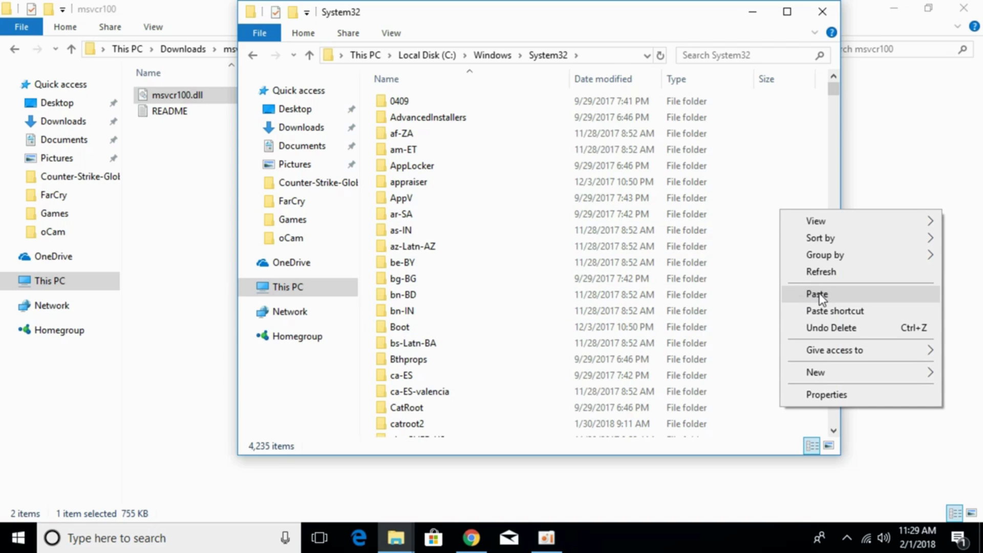
{"action": "left_click", "coordinate": [808, 294]}
{"action": "left_click", "coordinate": [454, 147]}
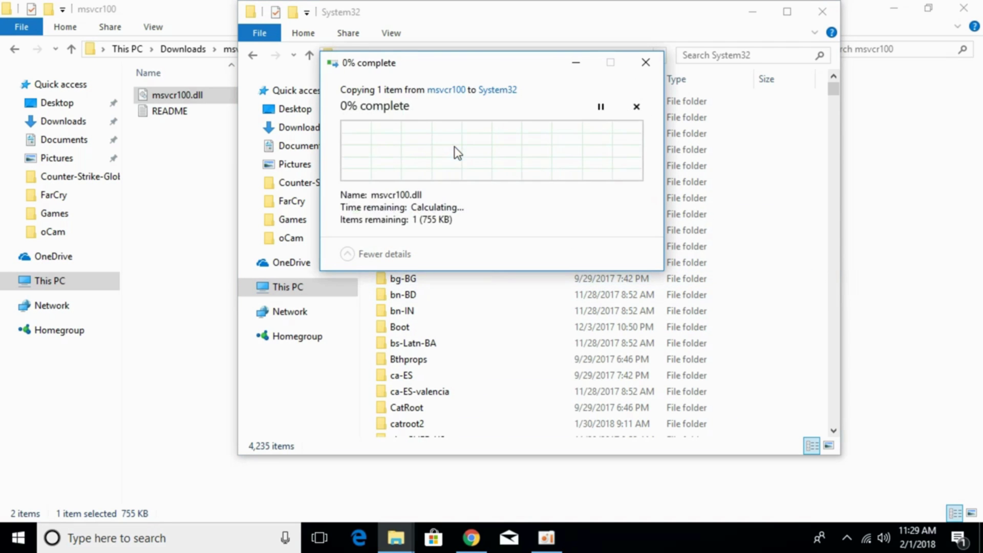
{"action": "left_click", "coordinate": [455, 171]}
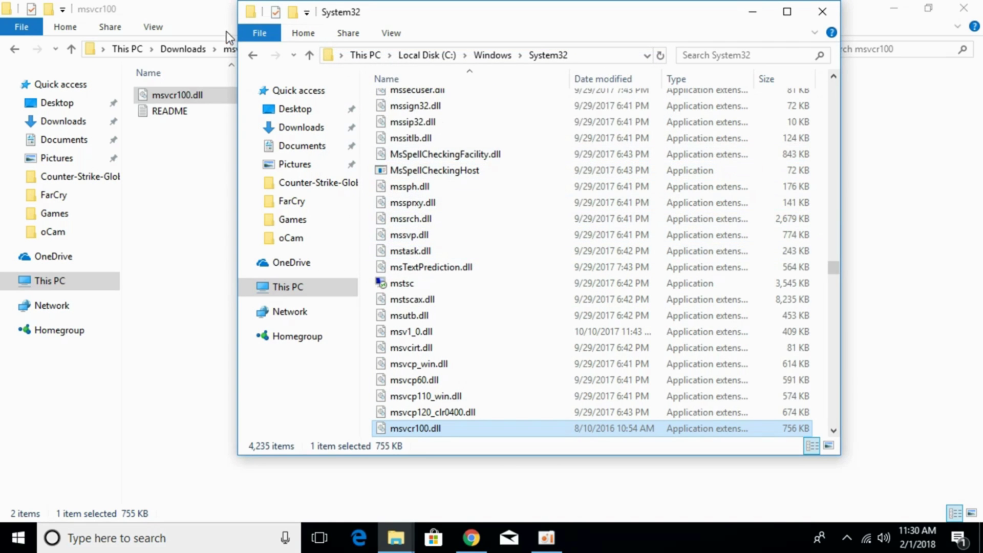
{"action": "left_click", "coordinate": [254, 57]}
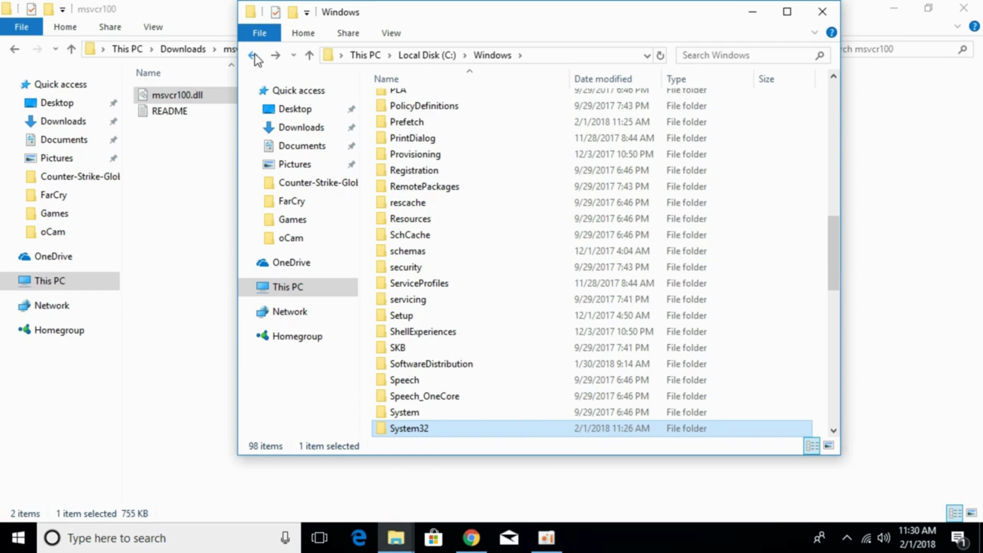
Step: Copy msvcr100.dll from the Downloads msvcr100 (1) folder
{"action": "left_click", "coordinate": [11, 51]}
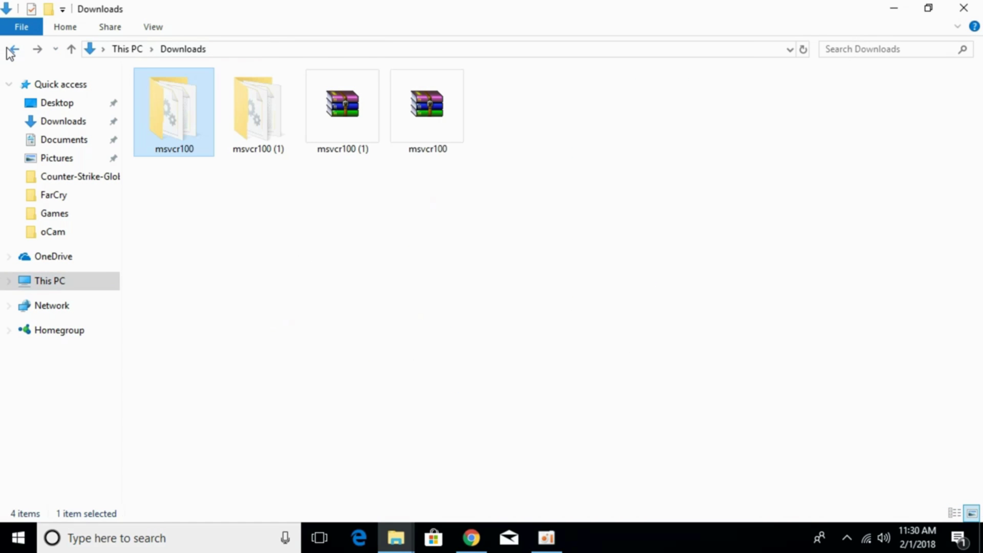
{"action": "left_click", "coordinate": [257, 130]}
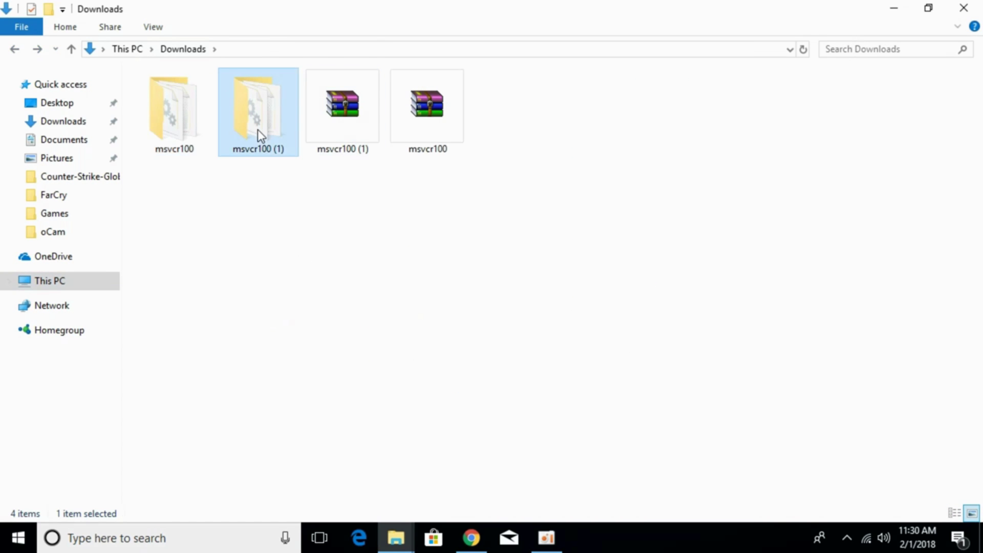
{"action": "double_click", "coordinate": [257, 130]}
{"action": "left_click", "coordinate": [182, 96]}
{"action": "right_click", "coordinate": [182, 96]}
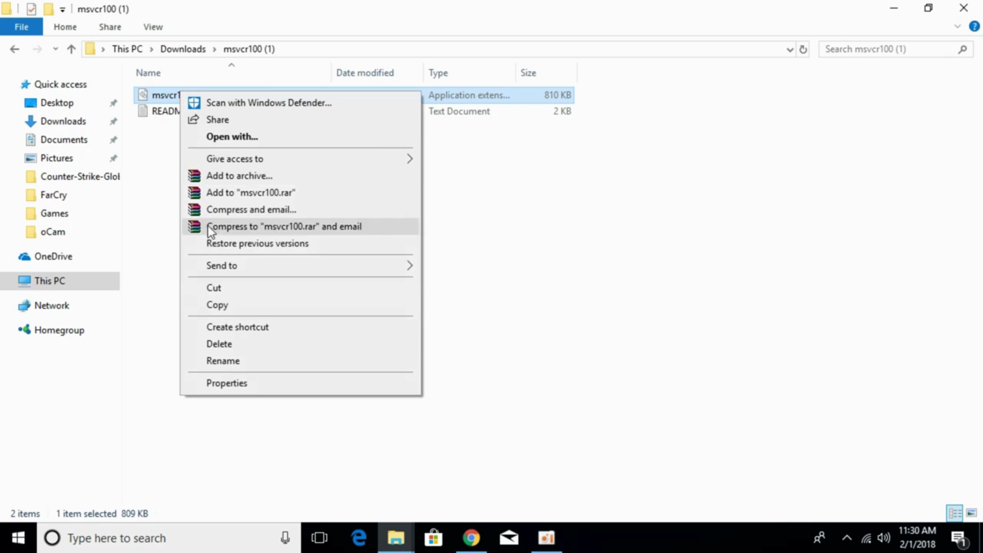
{"action": "left_click", "coordinate": [232, 303]}
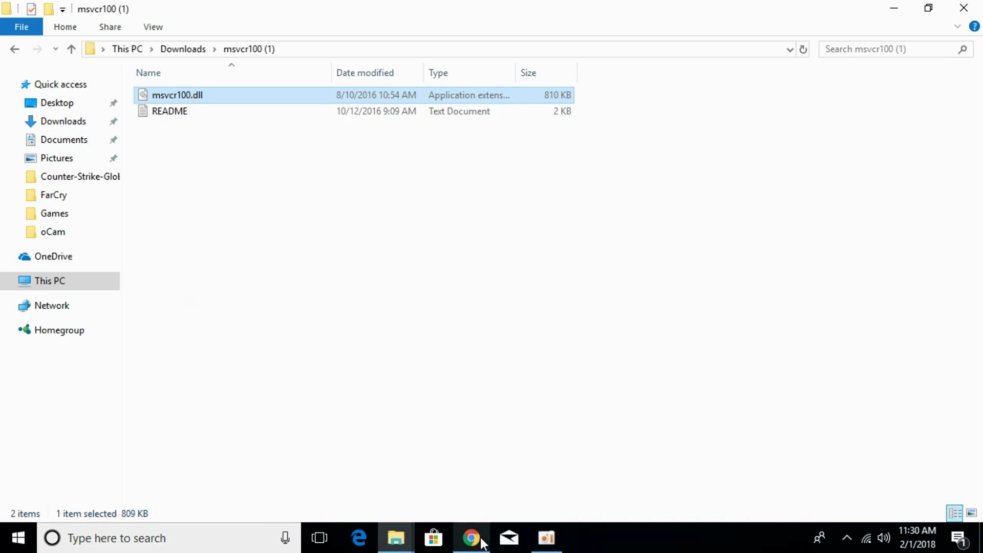
Step: Paste it into System32, replacing the existing msvcr100.dll with administrator permission, then return to C:\Windows
{"action": "left_click", "coordinate": [471, 537]}
{"action": "left_click", "coordinate": [471, 537]}
{"action": "left_click", "coordinate": [397, 537]}
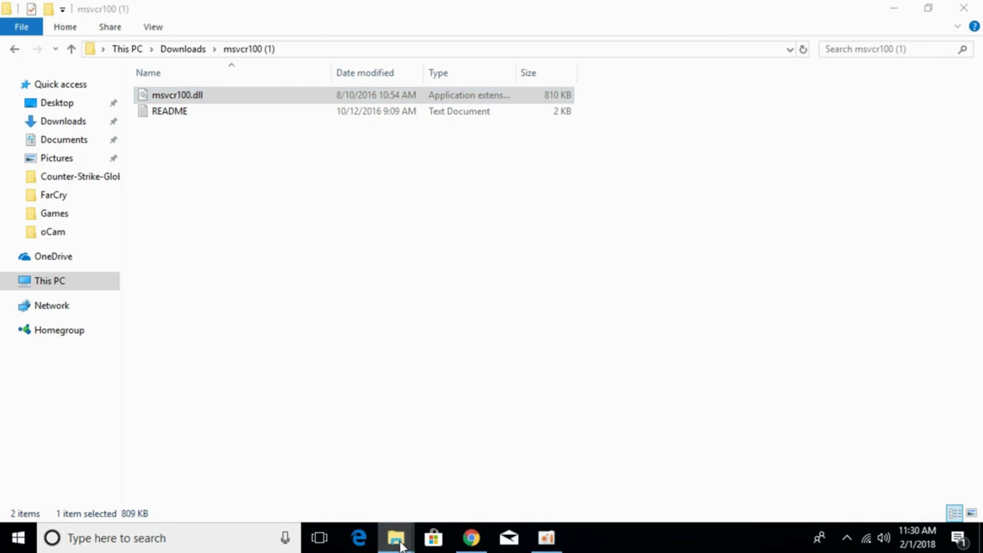
{"action": "left_click", "coordinate": [435, 471]}
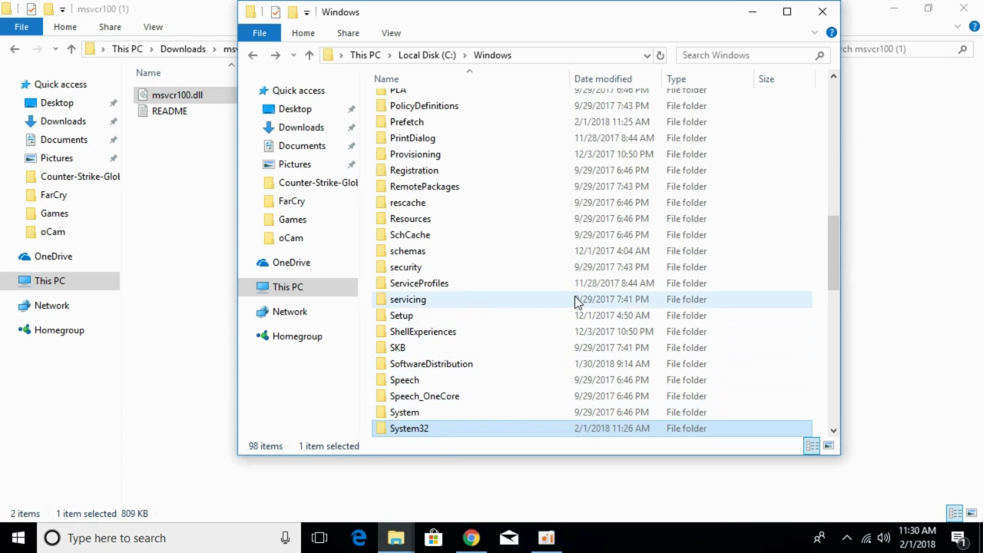
{"action": "scroll", "coordinate": [578, 302], "scroll_direction": "down", "scroll_amount": 2}
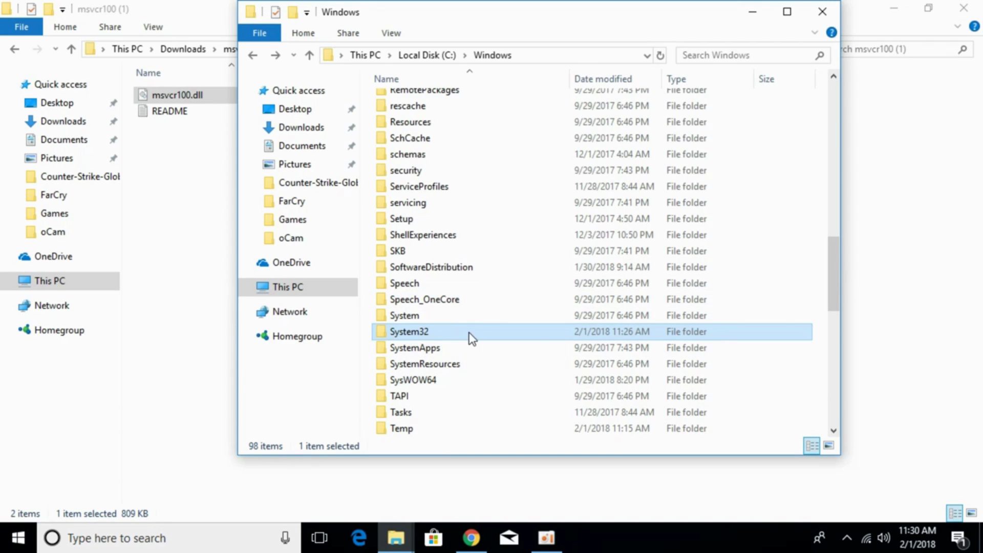
{"action": "double_click", "coordinate": [423, 333]}
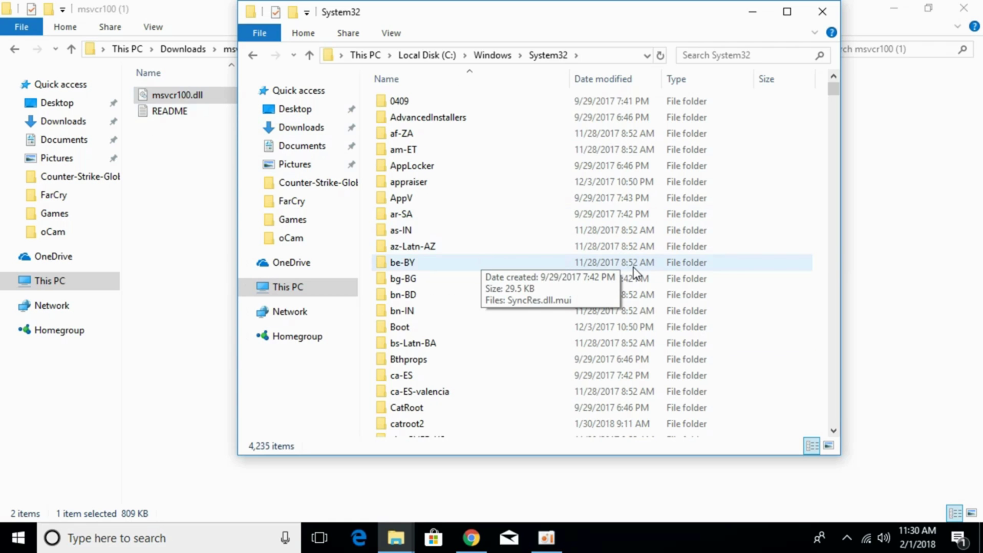
{"action": "right_click", "coordinate": [783, 235]}
{"action": "left_click", "coordinate": [809, 313]}
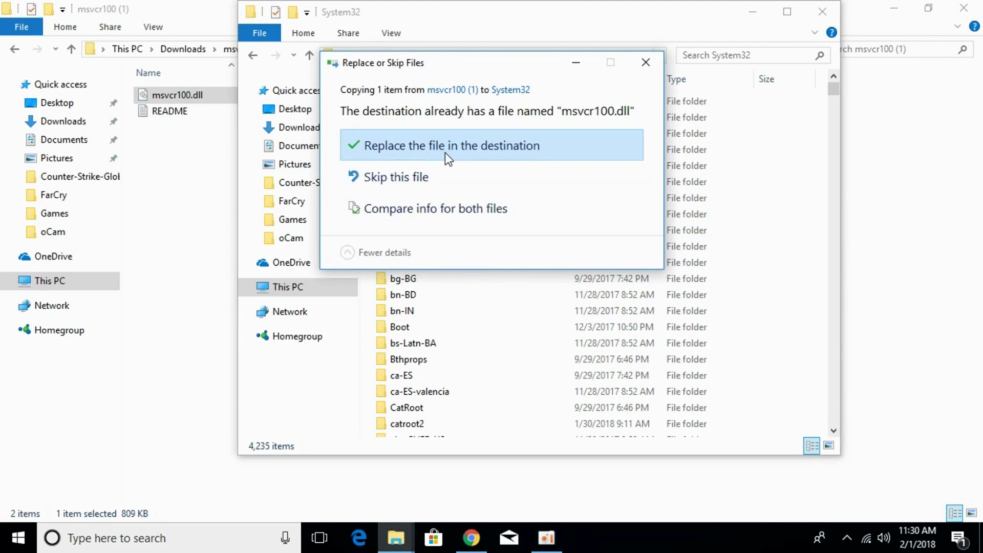
{"action": "left_click", "coordinate": [445, 152]}
{"action": "left_click", "coordinate": [445, 172]}
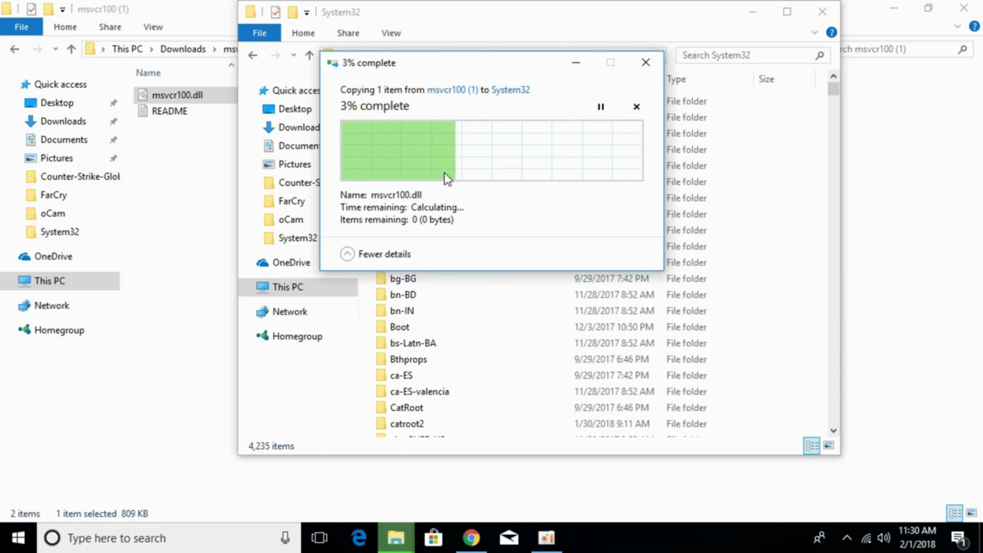
{"action": "left_click", "coordinate": [252, 57]}
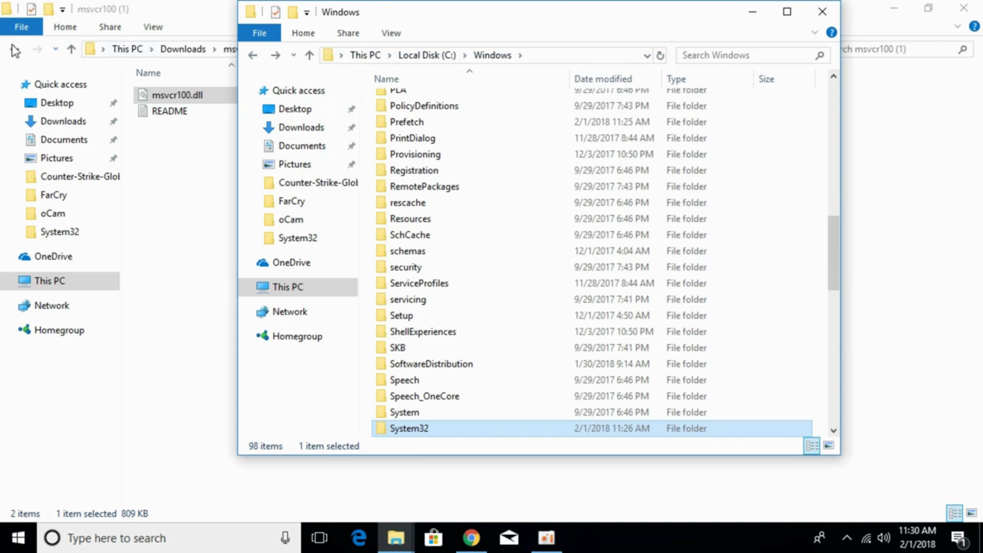
{"action": "left_click", "coordinate": [15, 49]}
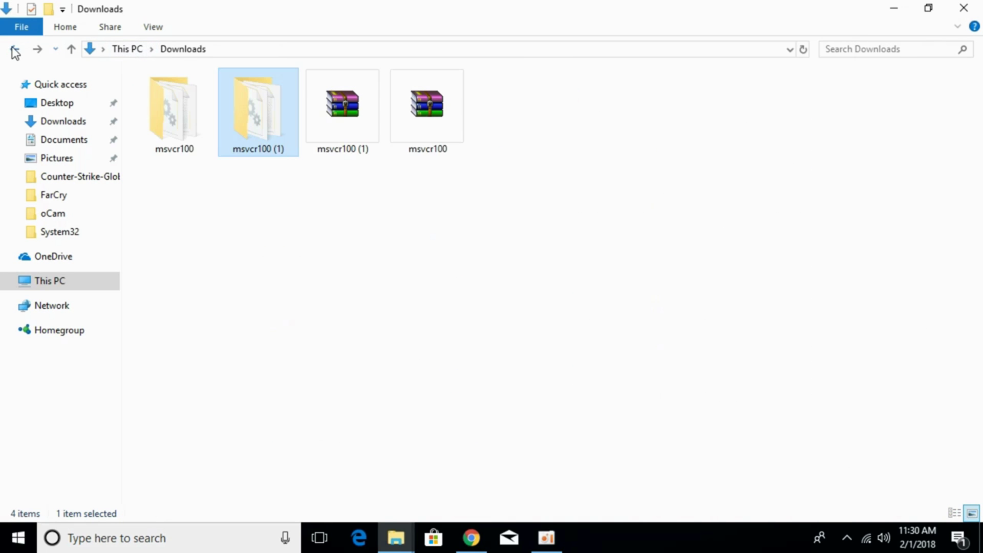
Step: Copy msvcr100.dll from the msvcr100 folder
{"action": "double_click", "coordinate": [192, 131]}
{"action": "right_click", "coordinate": [187, 99]}
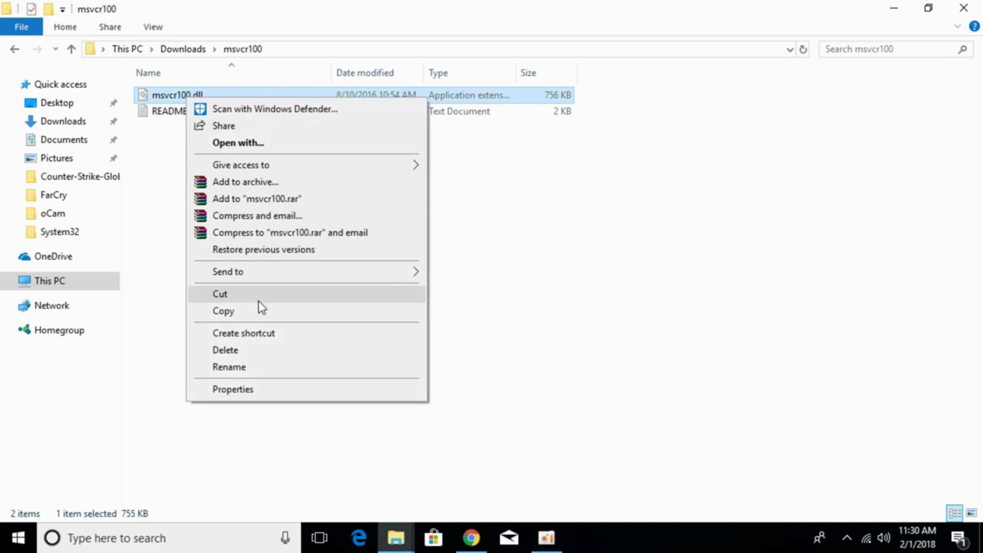
{"action": "left_click", "coordinate": [259, 308]}
Step: Paste msvcr100.dll into C:\Windows\SysWOW64 with administrator permission, then go back to C:\Windows
{"action": "mouse_move", "coordinate": [396, 537]}
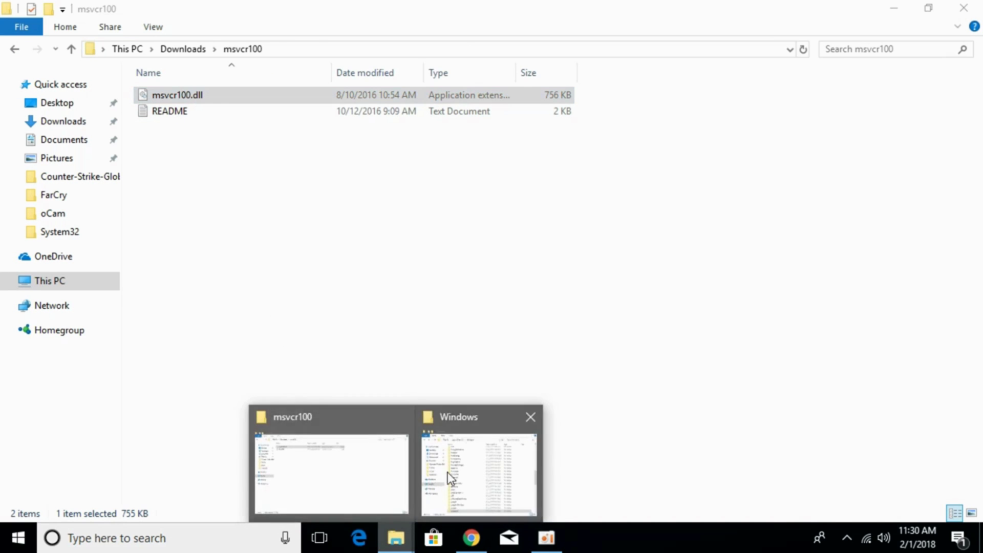
{"action": "left_click", "coordinate": [454, 472]}
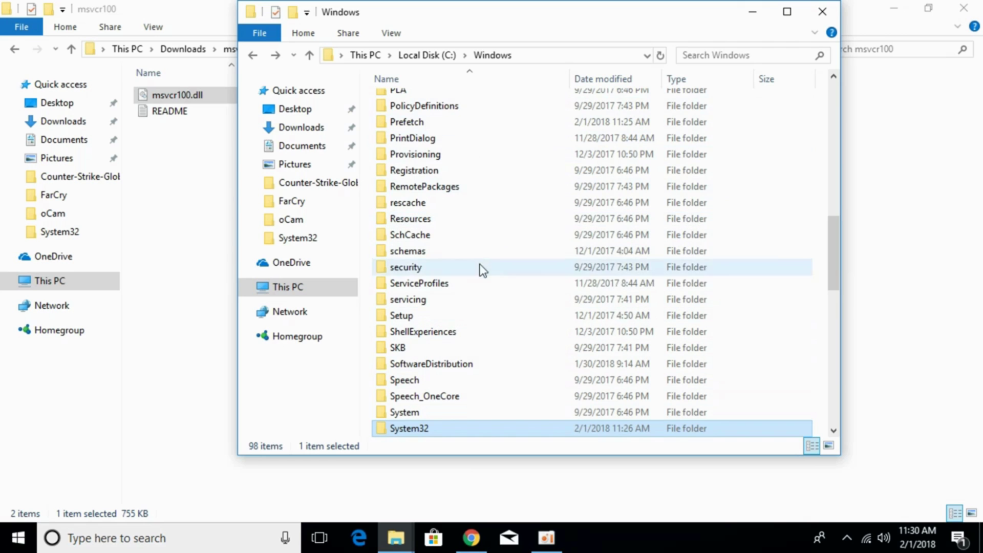
{"action": "scroll", "coordinate": [491, 306], "scroll_direction": "down", "scroll_amount": 1}
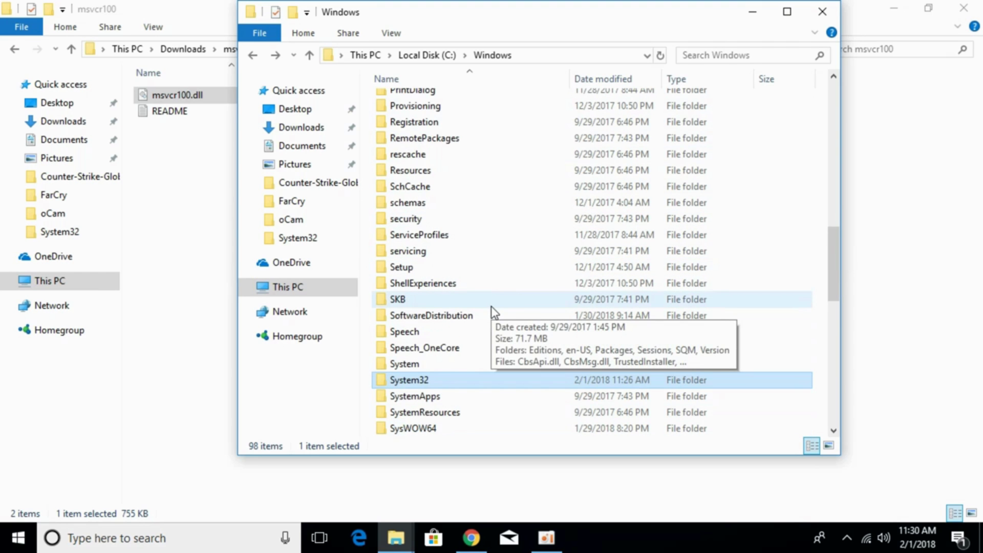
{"action": "scroll", "coordinate": [490, 306], "scroll_direction": "down", "scroll_amount": 2}
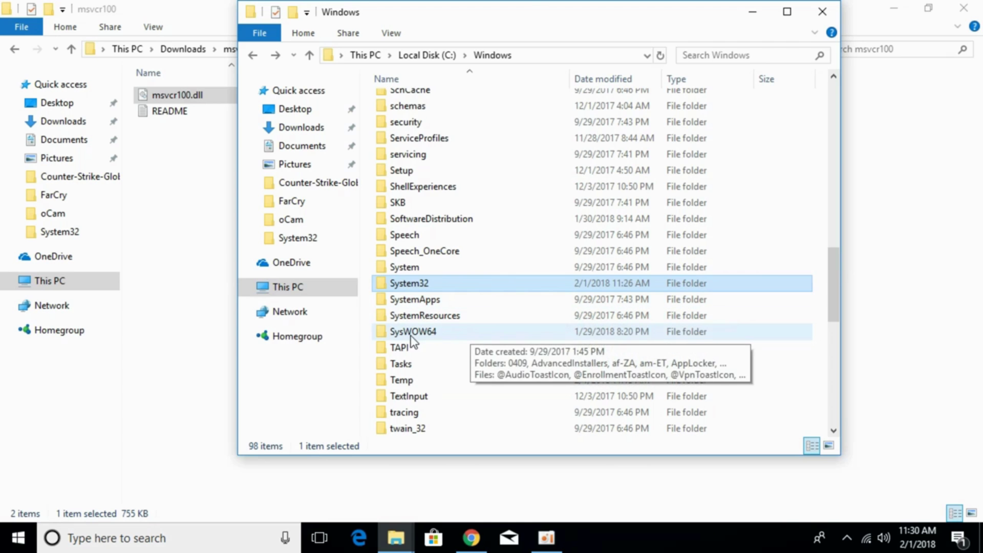
{"action": "double_click", "coordinate": [439, 332]}
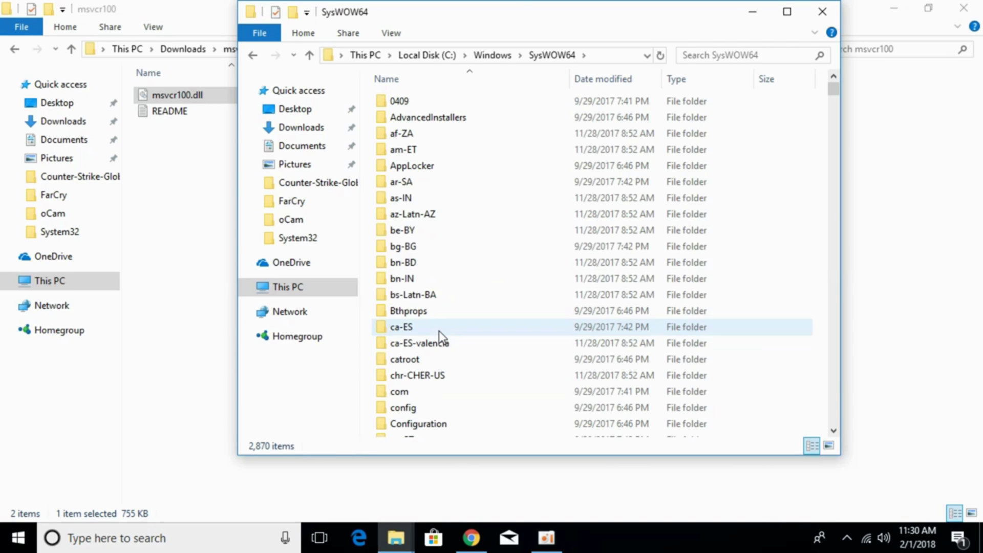
{"action": "right_click", "coordinate": [766, 224]}
{"action": "left_click", "coordinate": [801, 305]}
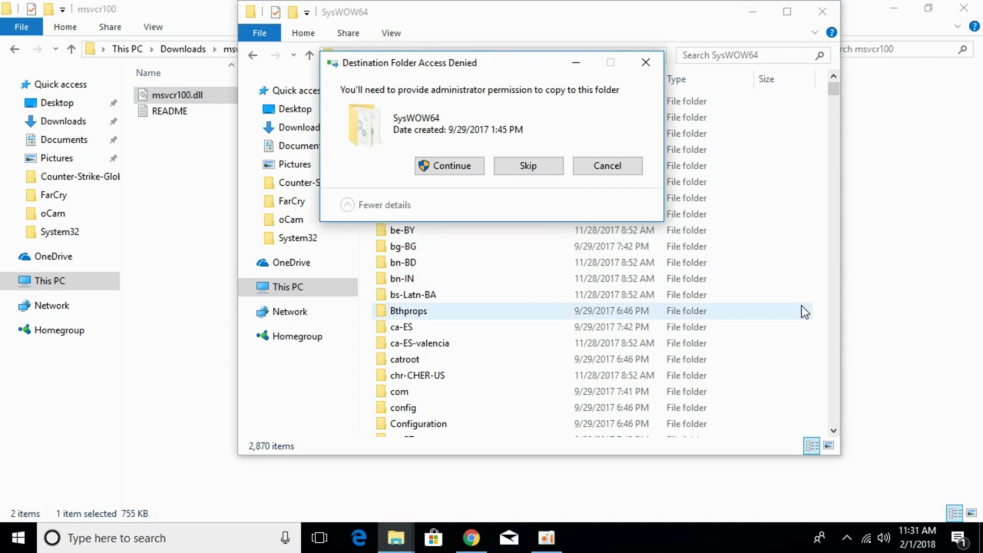
{"action": "left_click", "coordinate": [425, 167]}
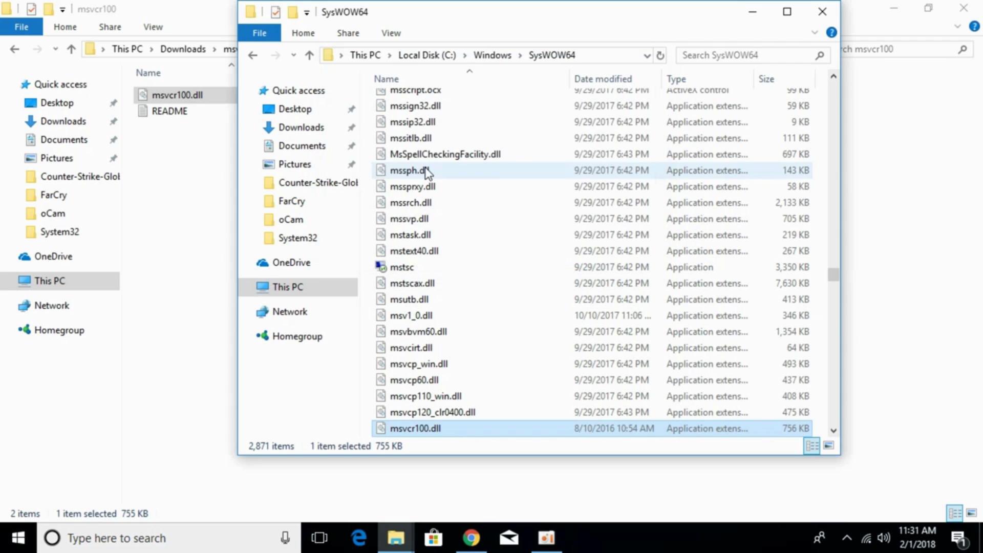
{"action": "left_click", "coordinate": [252, 56]}
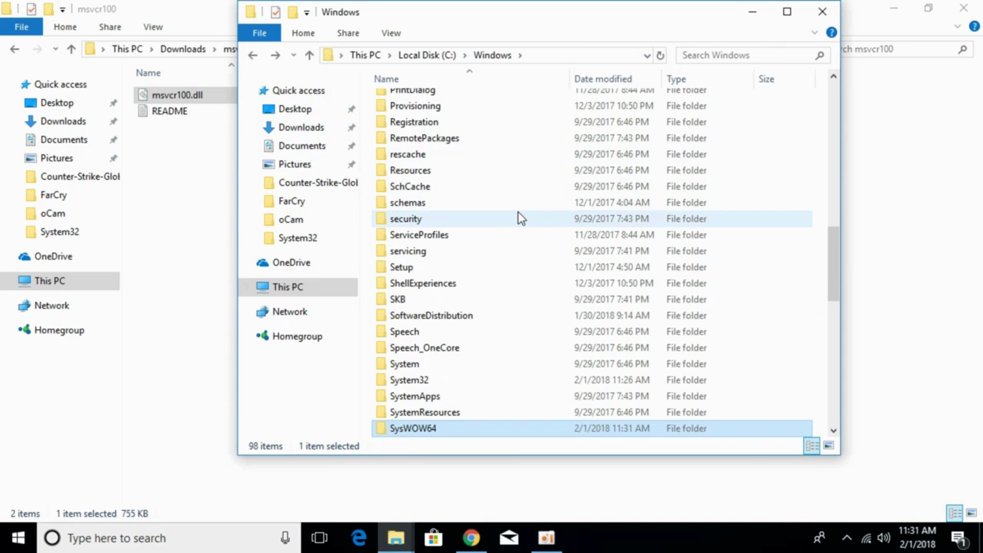